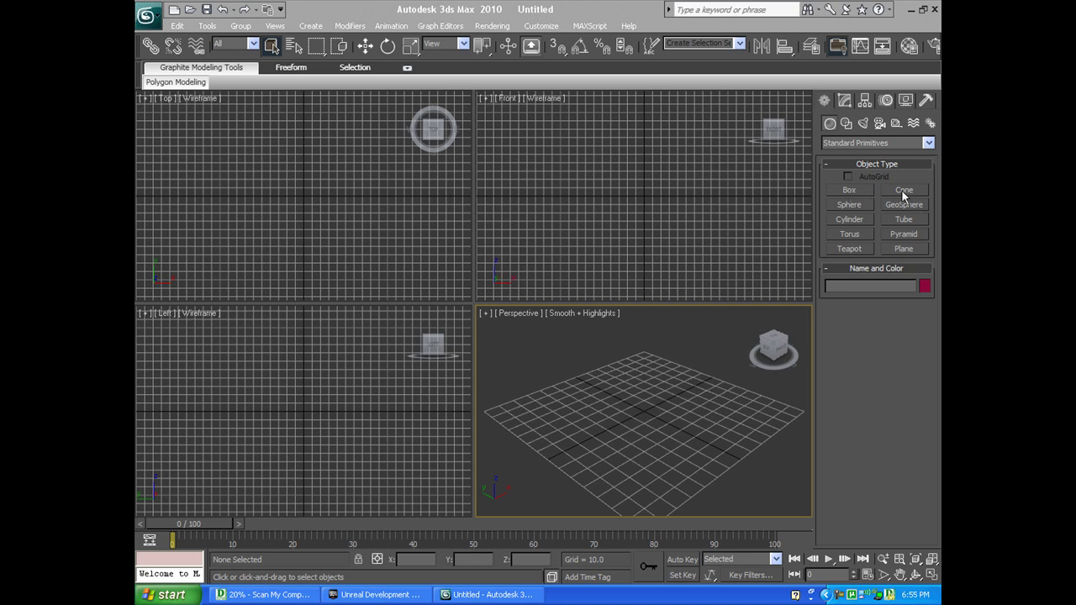
# Create a sphere with a radius of about 30.5 near the grid centre and raise it to a Z position of about 22.
pyautogui.click(847, 205)
pyautogui.moveTo(637, 414); pyautogui.dragTo(658, 394)
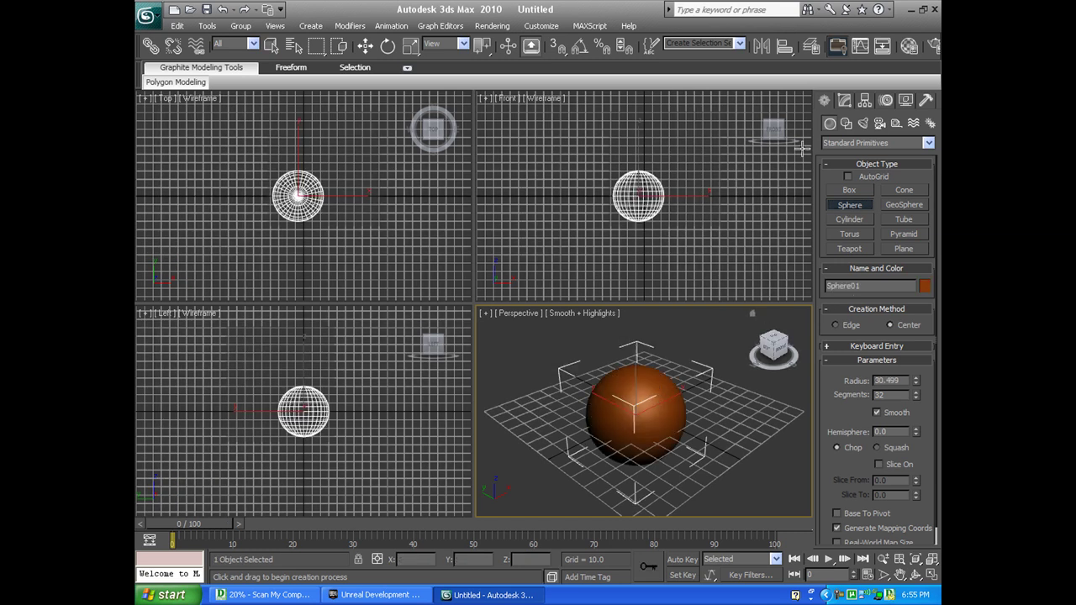
pyautogui.click(364, 47)
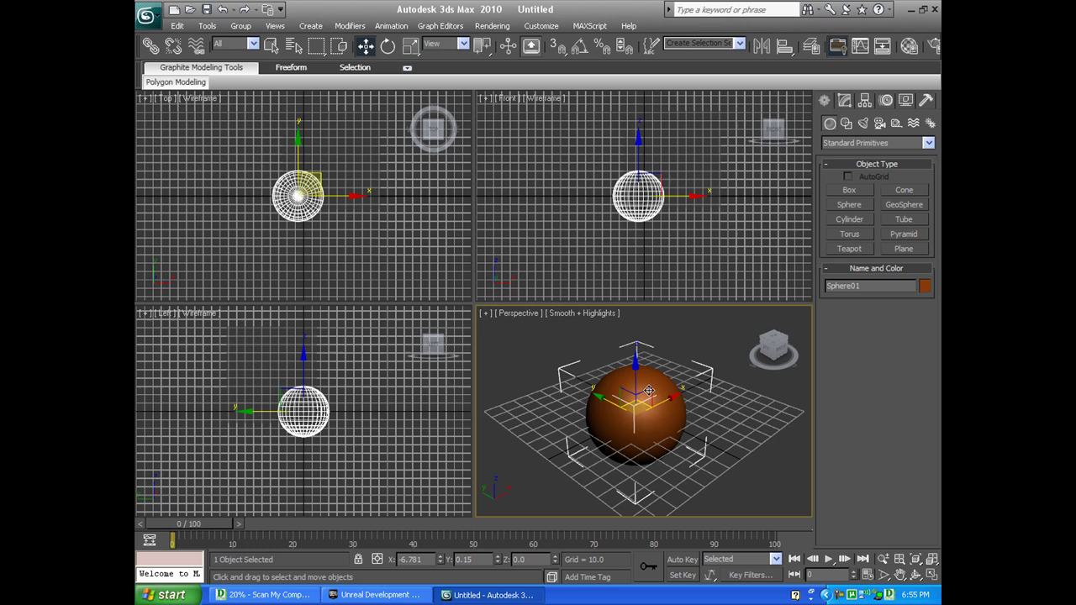
pyautogui.moveTo(637, 371); pyautogui.dragTo(636, 340)
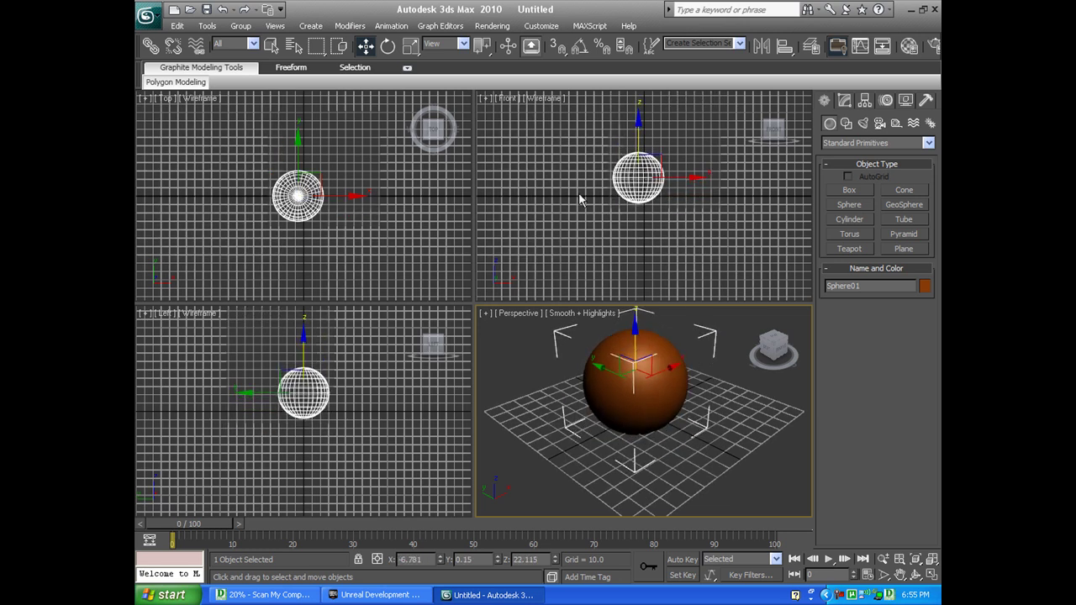
# Assign a Checker map to the diffuse color of the 01 - Default material and apply that material to the sphere.
pyautogui.press('m')
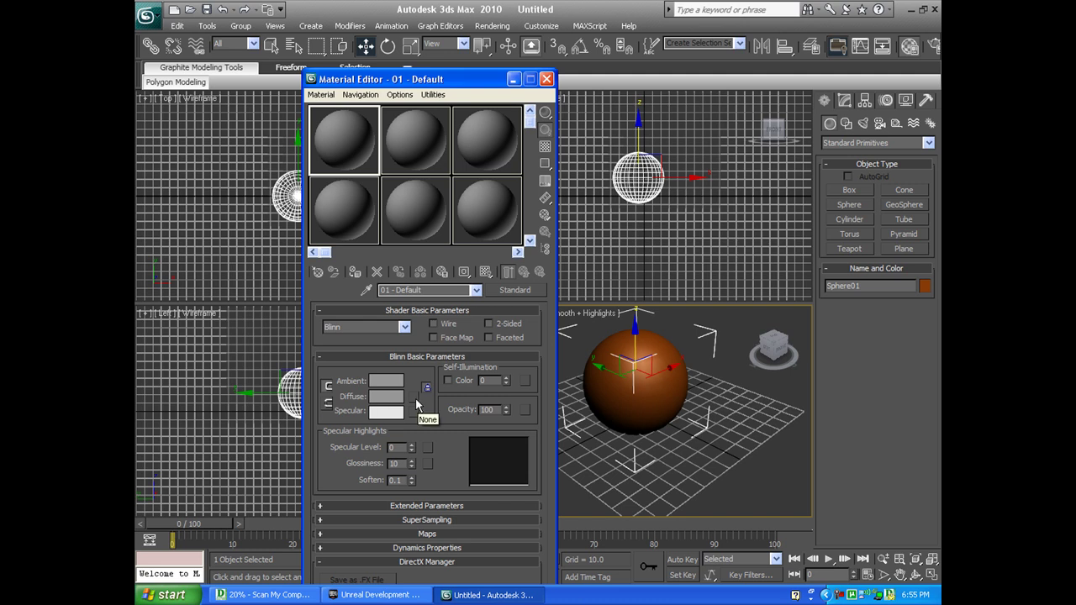
pyautogui.click(413, 397)
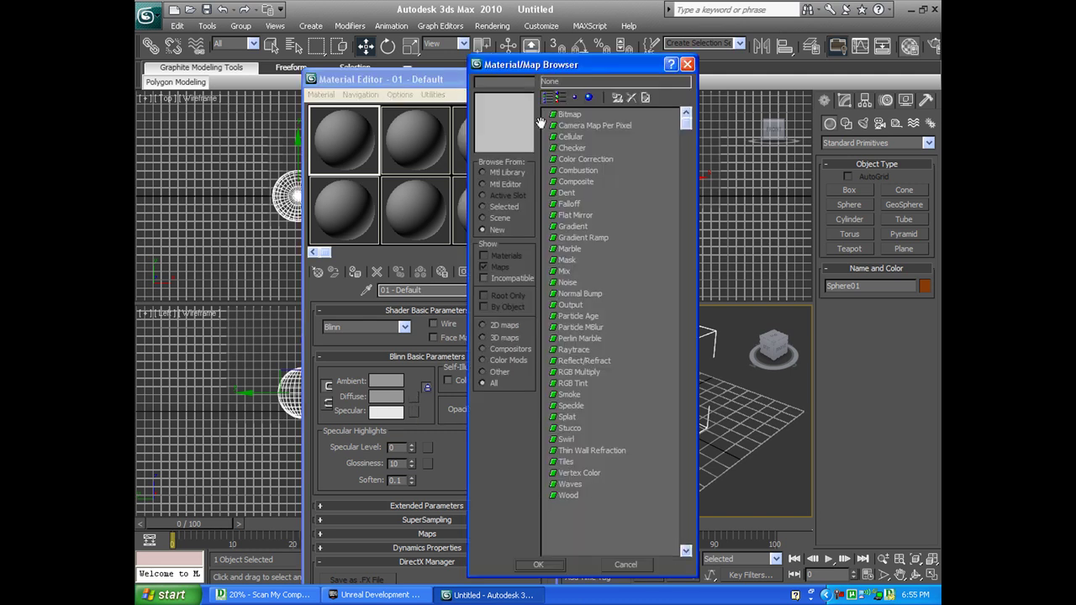
pyautogui.click(572, 148)
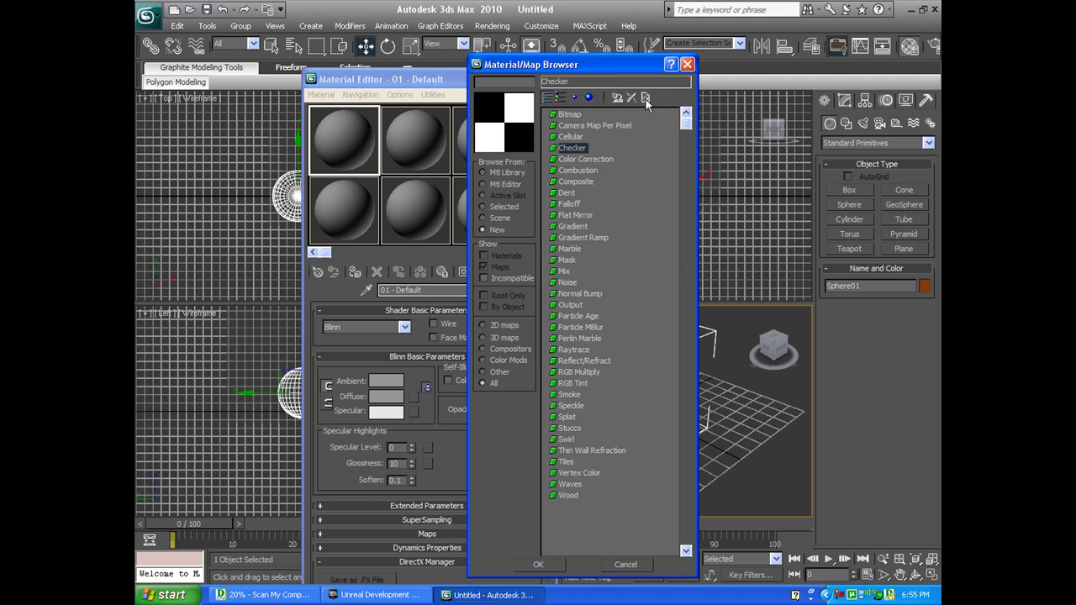
pyautogui.click(570, 115)
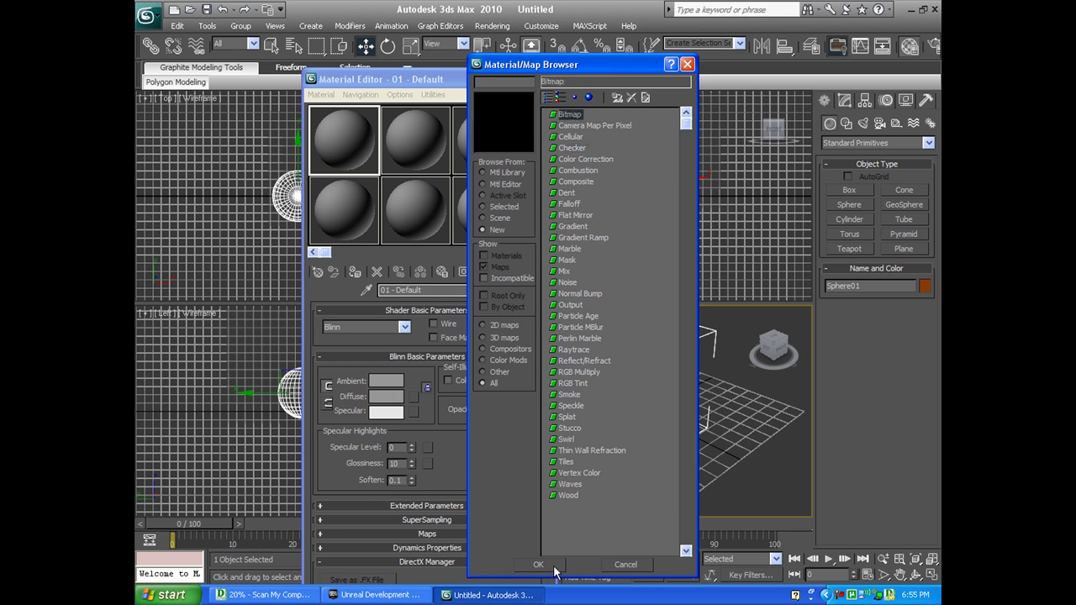
pyautogui.click(572, 150)
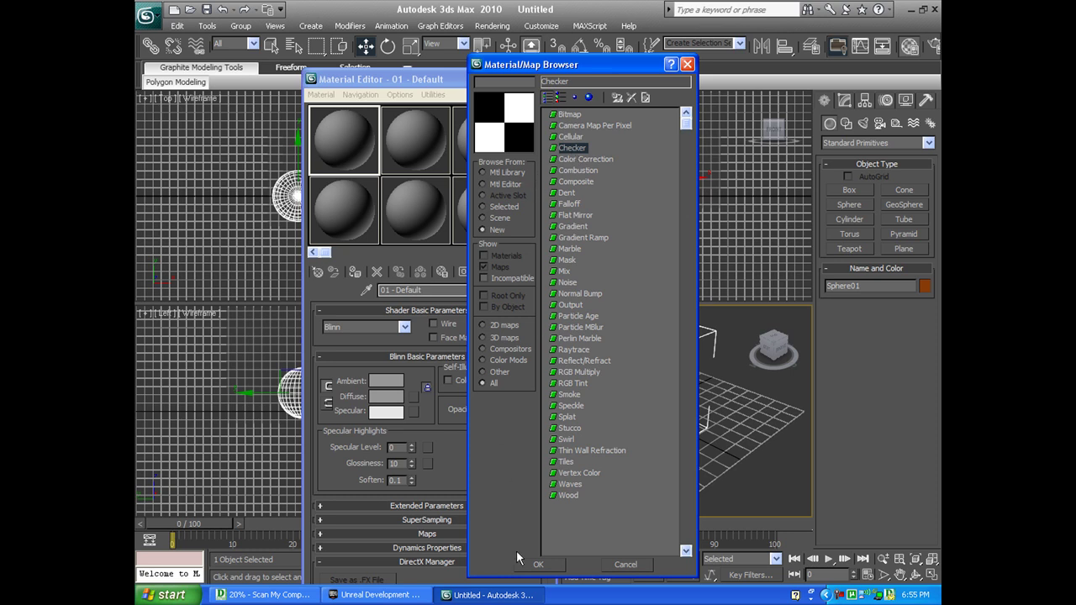
pyautogui.click(535, 565)
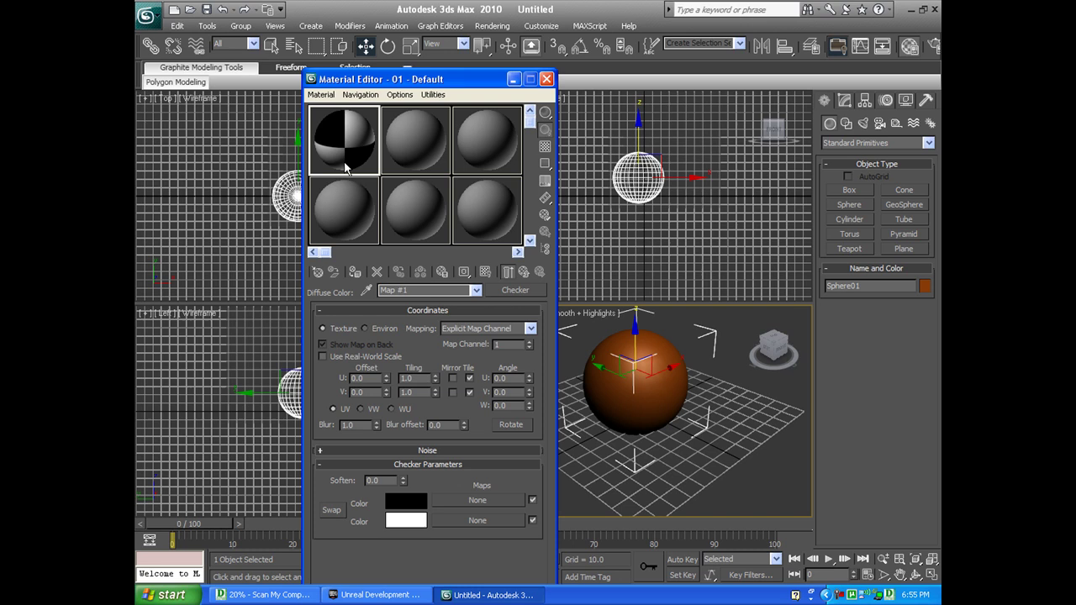
pyautogui.moveTo(338, 161); pyautogui.dragTo(625, 409)
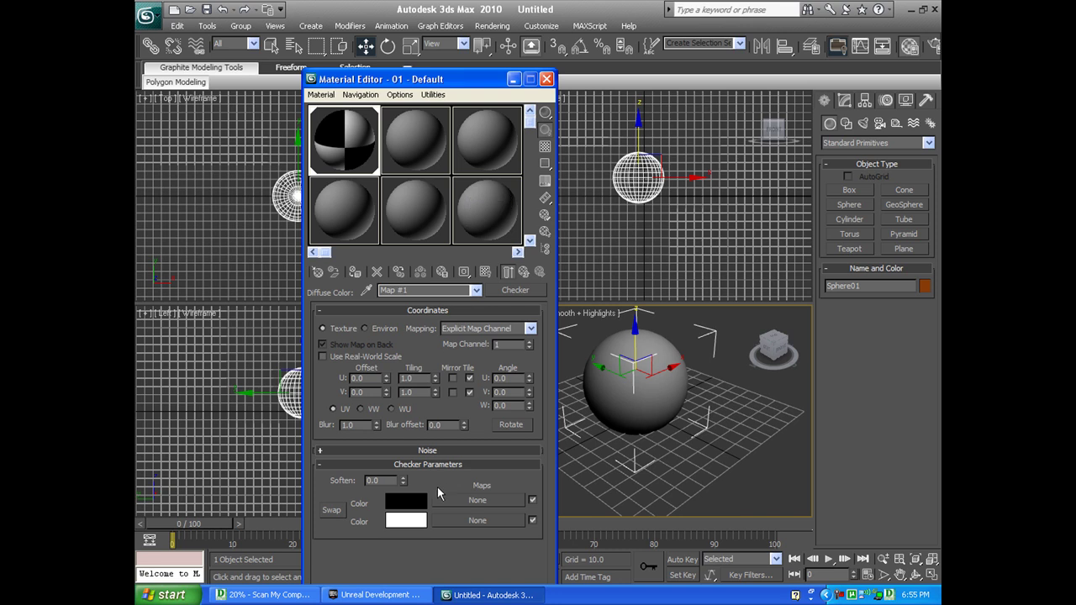
pyautogui.click(547, 79)
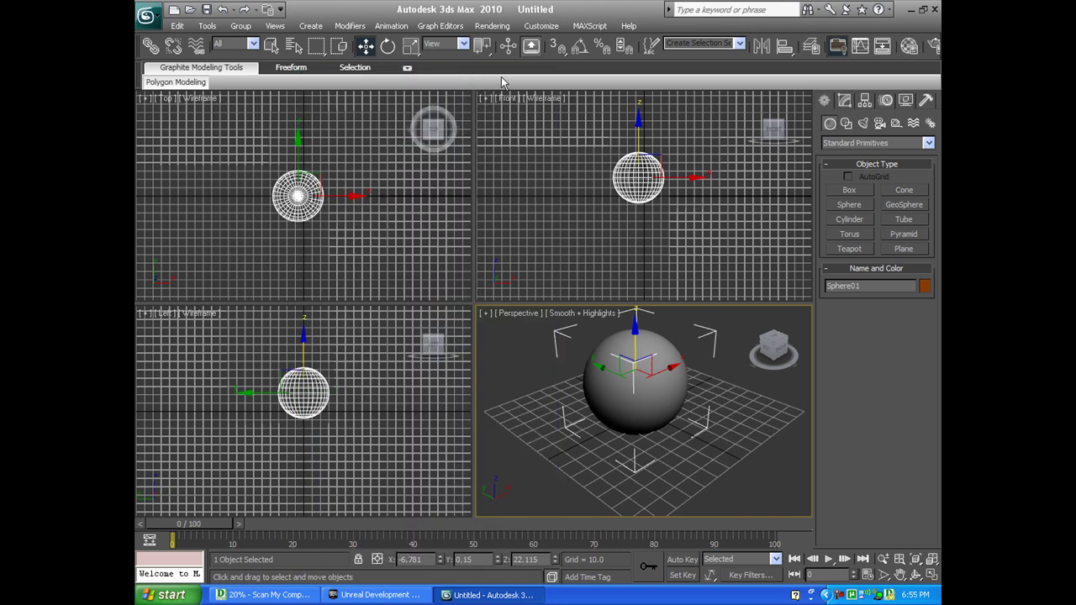
# Export the scene in ASCII Scene Export (*.ASE) format as testshpere, using the default export options.
pyautogui.click(148, 16)
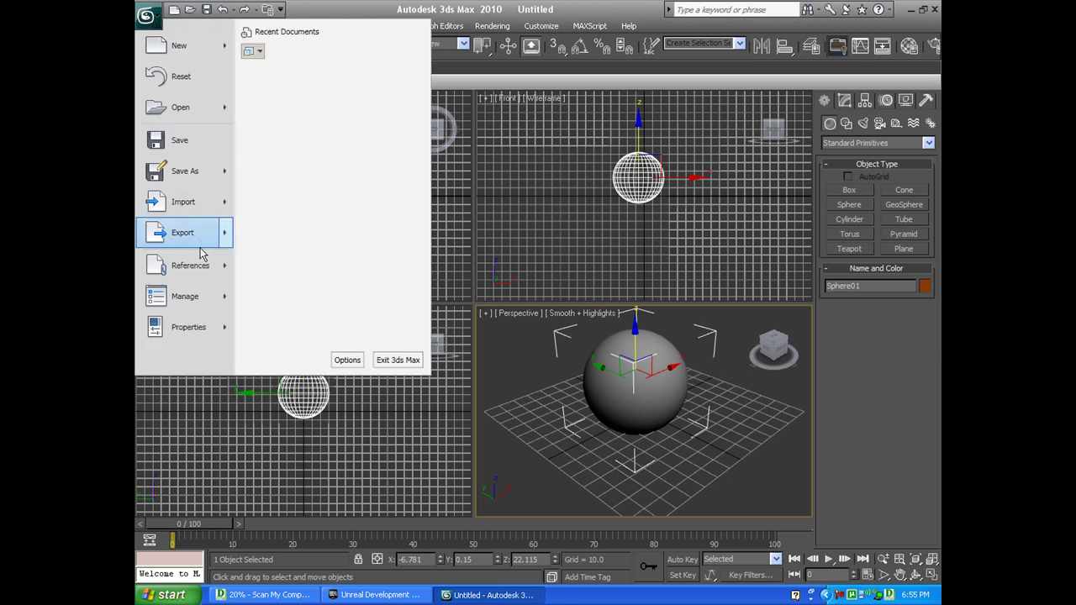
pyautogui.moveTo(223, 242)
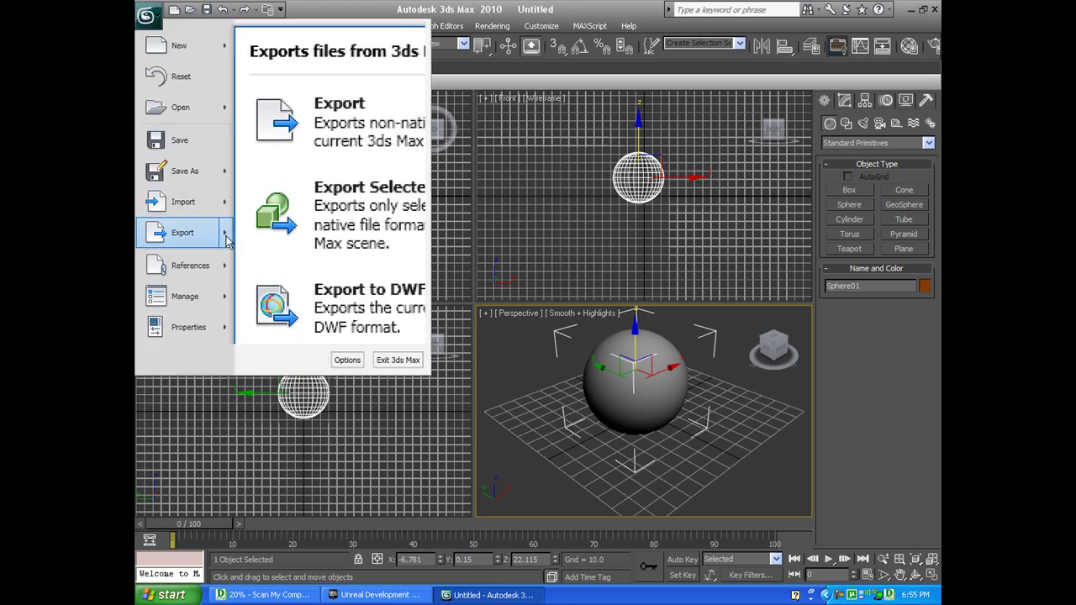
pyautogui.click(332, 85)
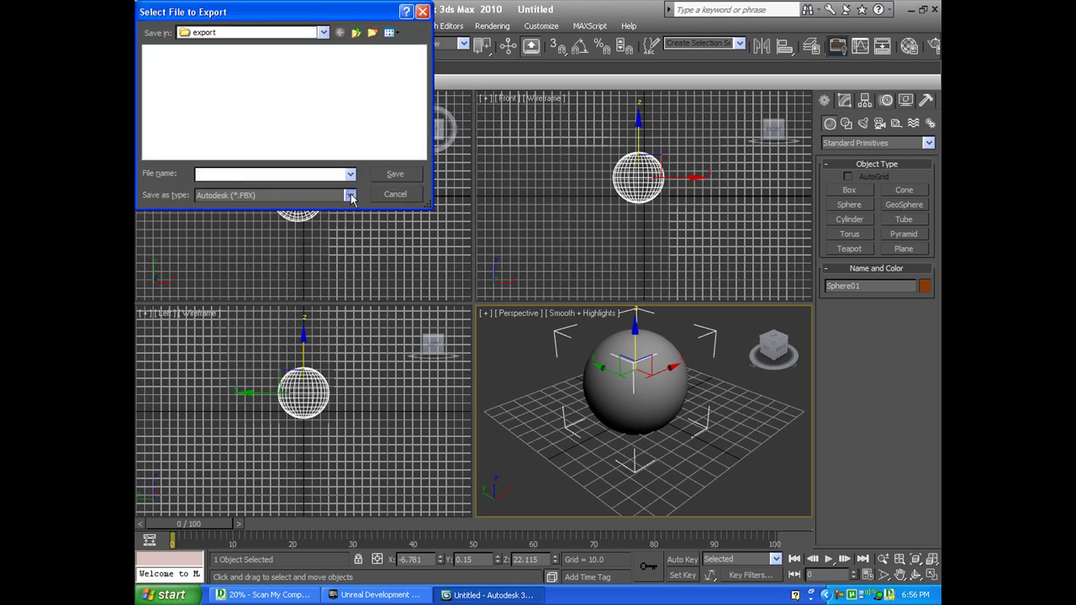
pyautogui.click(349, 195)
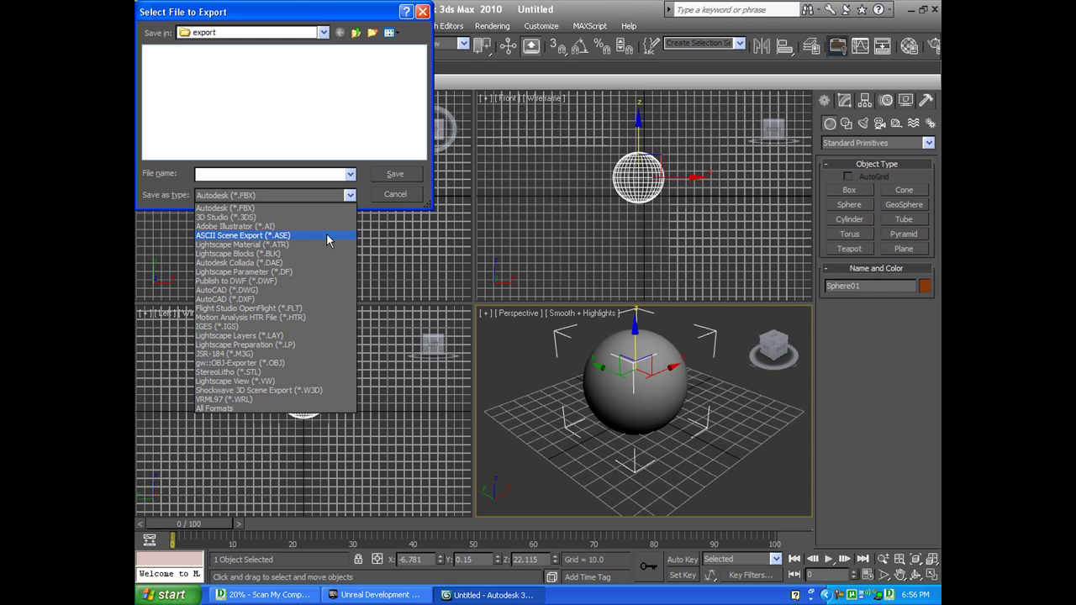
pyautogui.click(327, 236)
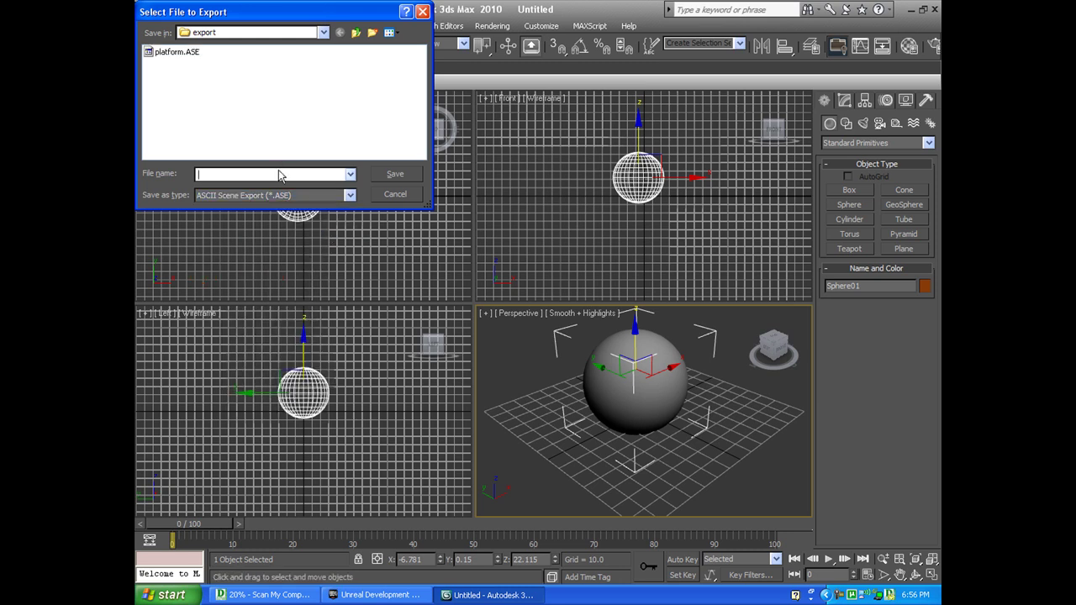
pyautogui.write('testshpere')
pyautogui.click(402, 175)
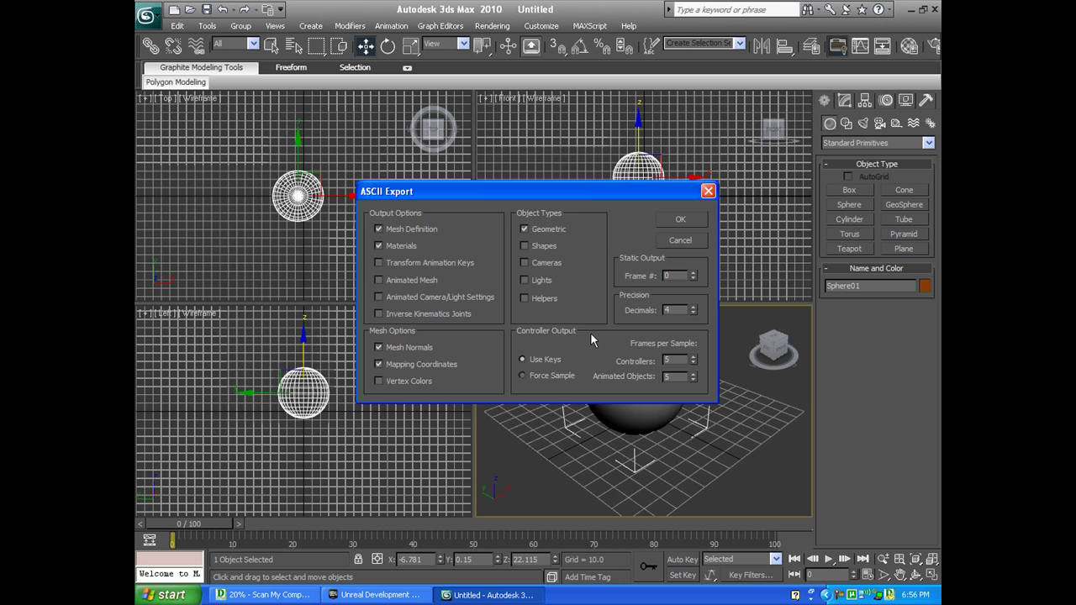
pyautogui.click(679, 222)
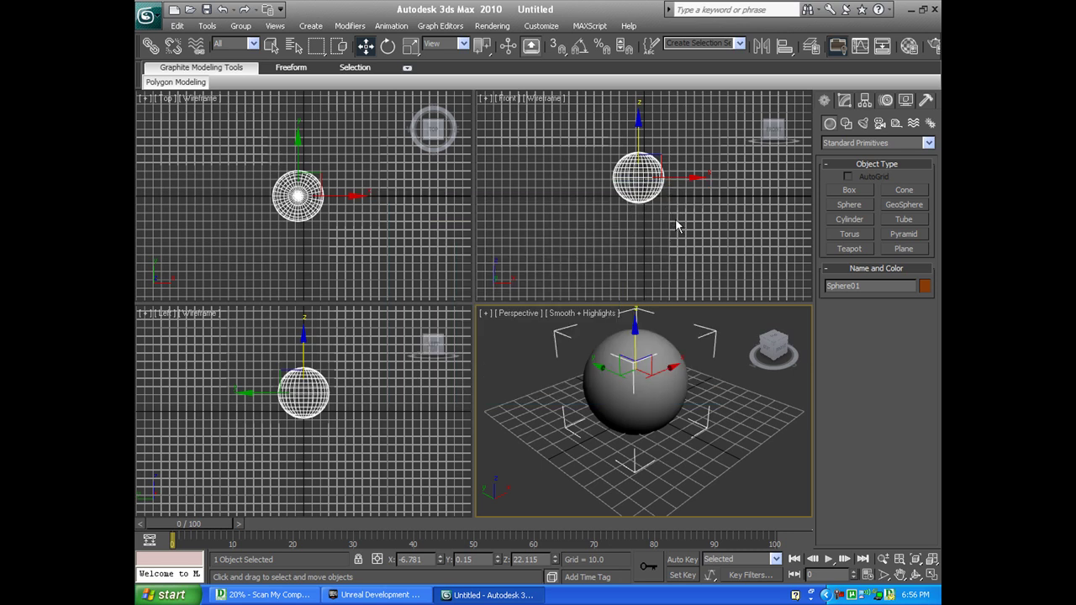
# Switch to the Unreal Development Kit and set the cube builder brush to X 1280, Y 1280 and Z 100.
pyautogui.click(913, 10)
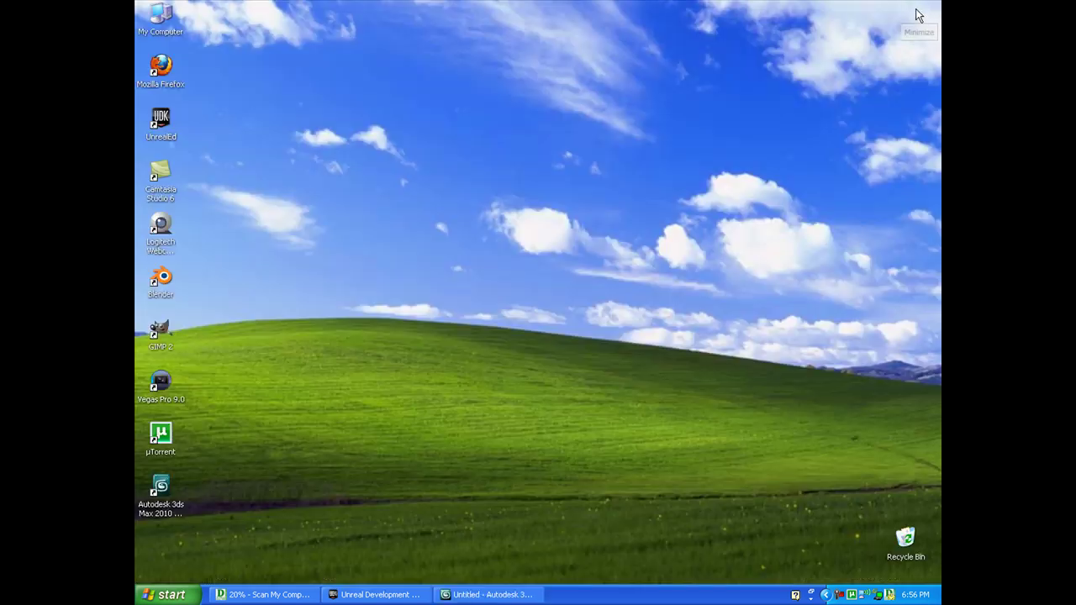
pyautogui.click(378, 594)
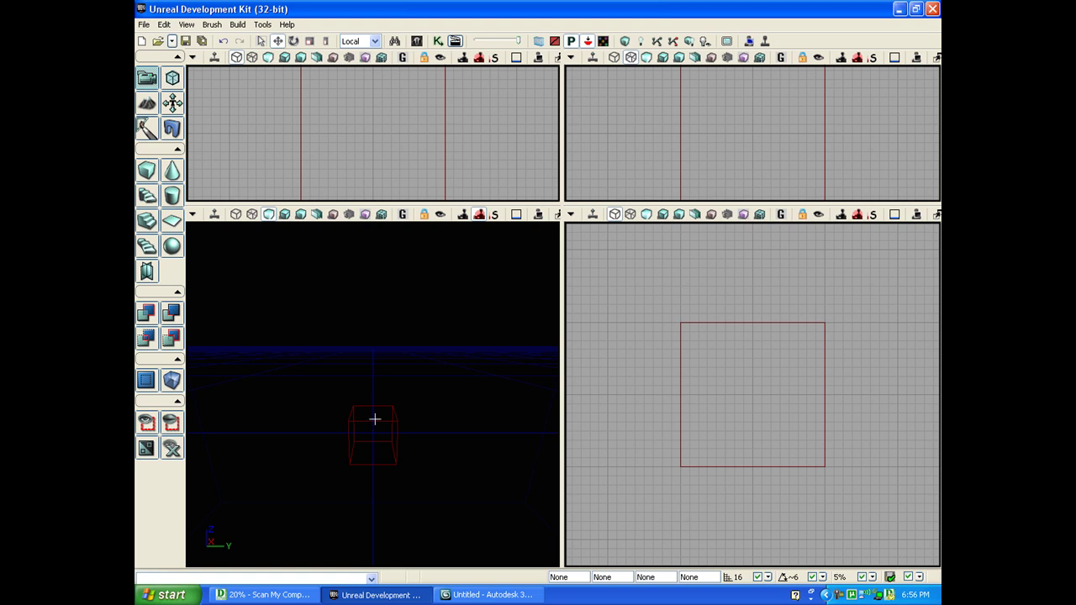
pyautogui.click(249, 282)
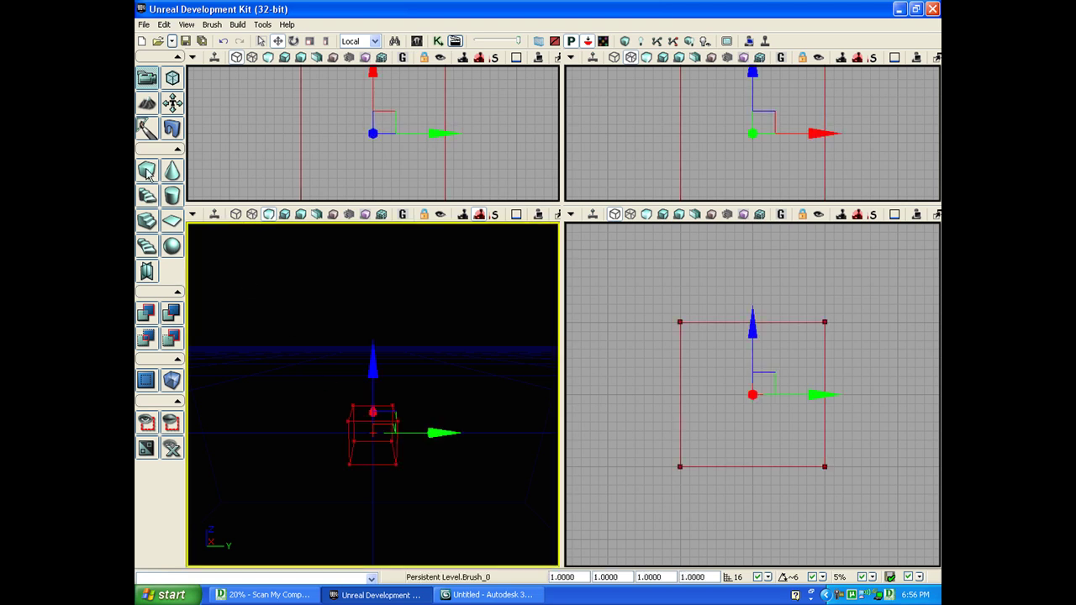
pyautogui.rightClick(144, 173)
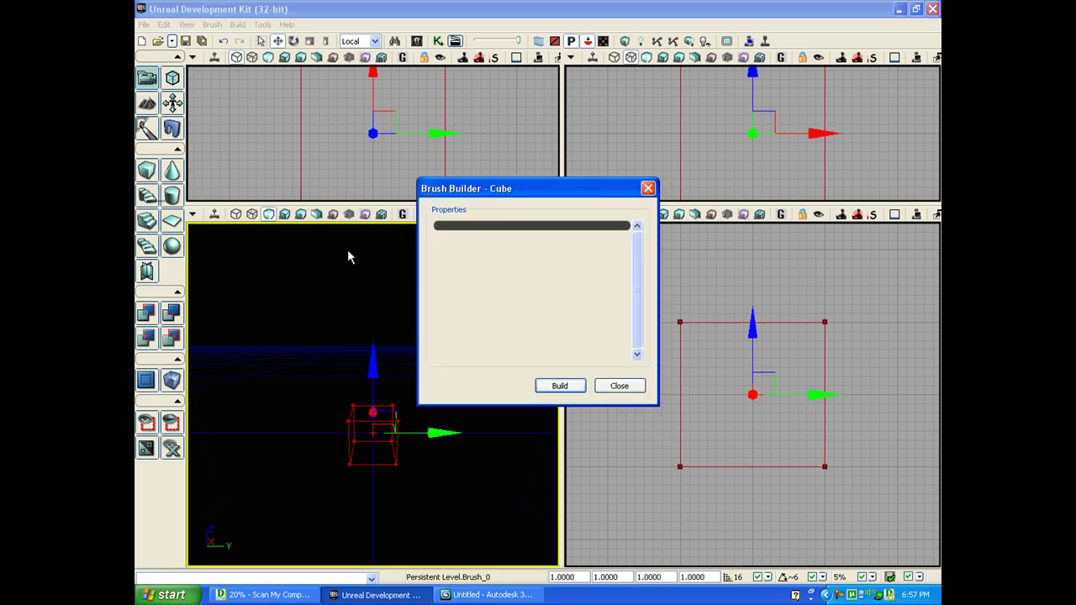
pyautogui.click(569, 236)
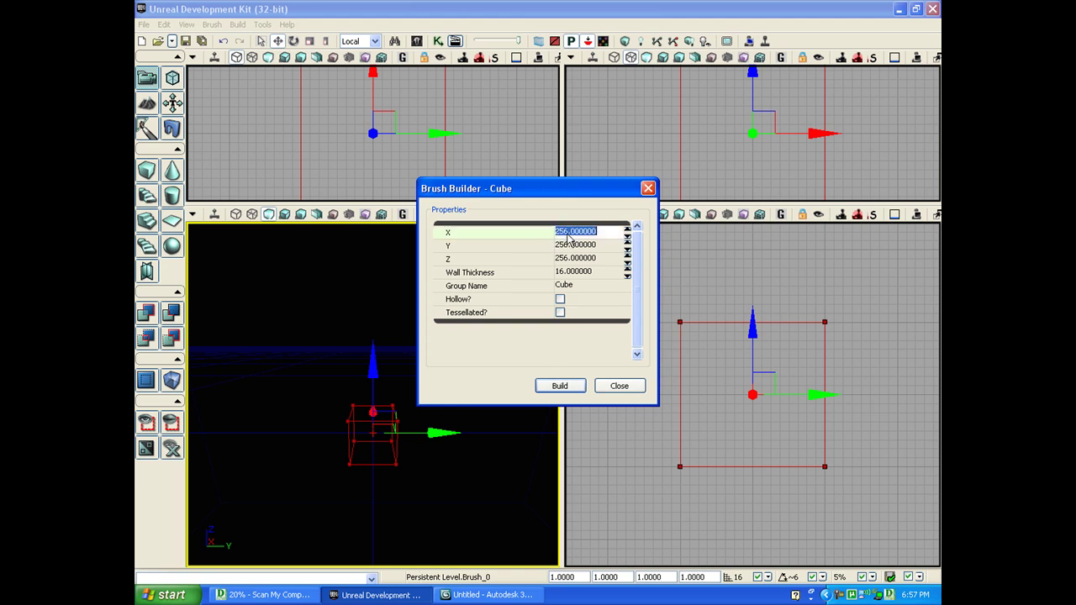
pyautogui.write('12')
pyautogui.press('Tab')
pyautogui.write('1280')
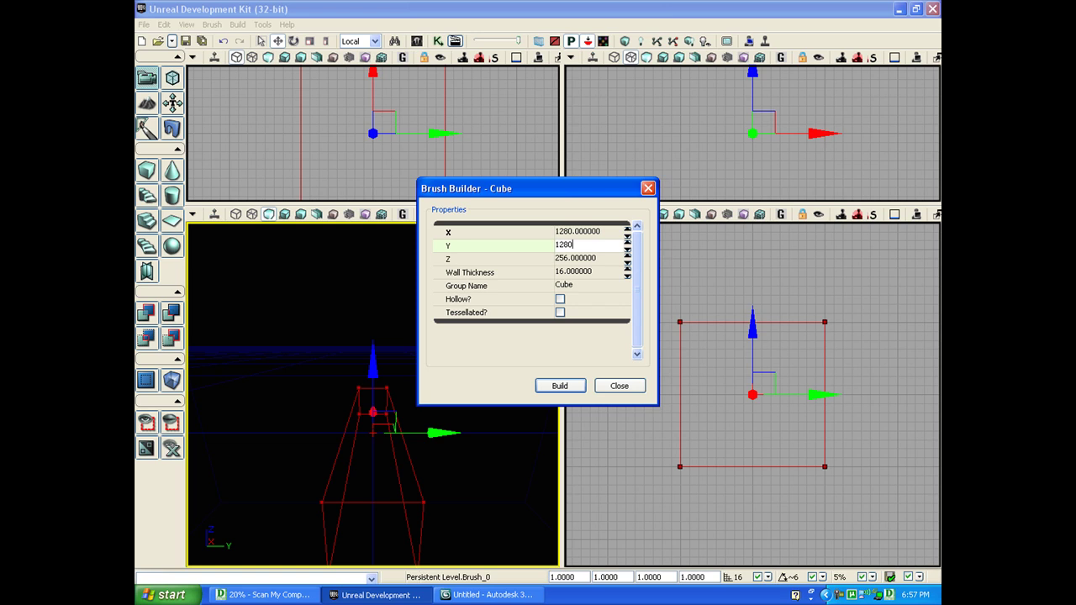
pyautogui.press('Tab')
pyautogui.write('100')
pyautogui.press('Return')
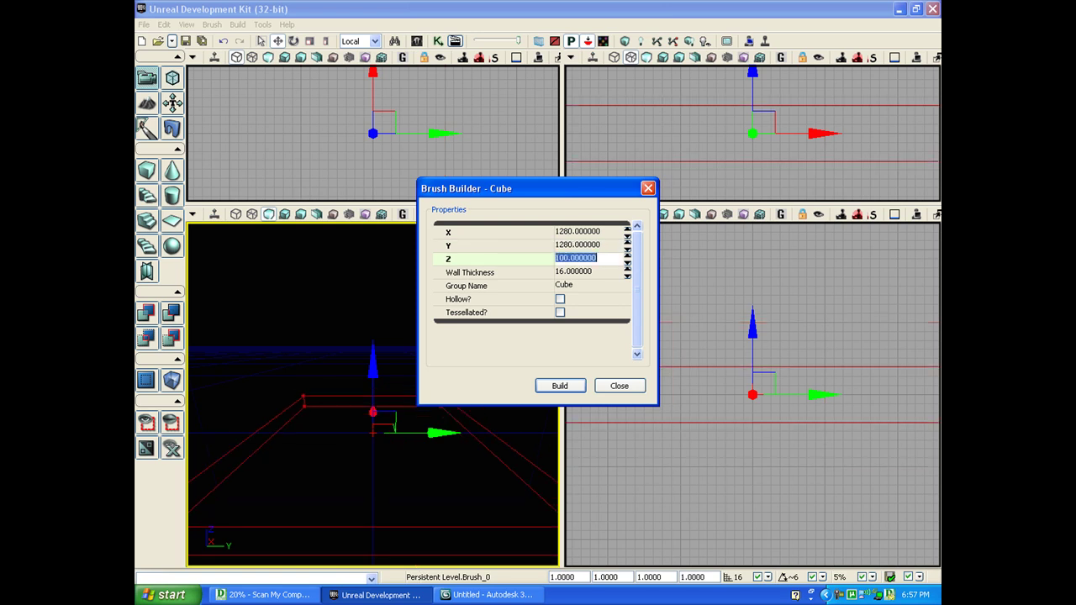
pyautogui.click(619, 385)
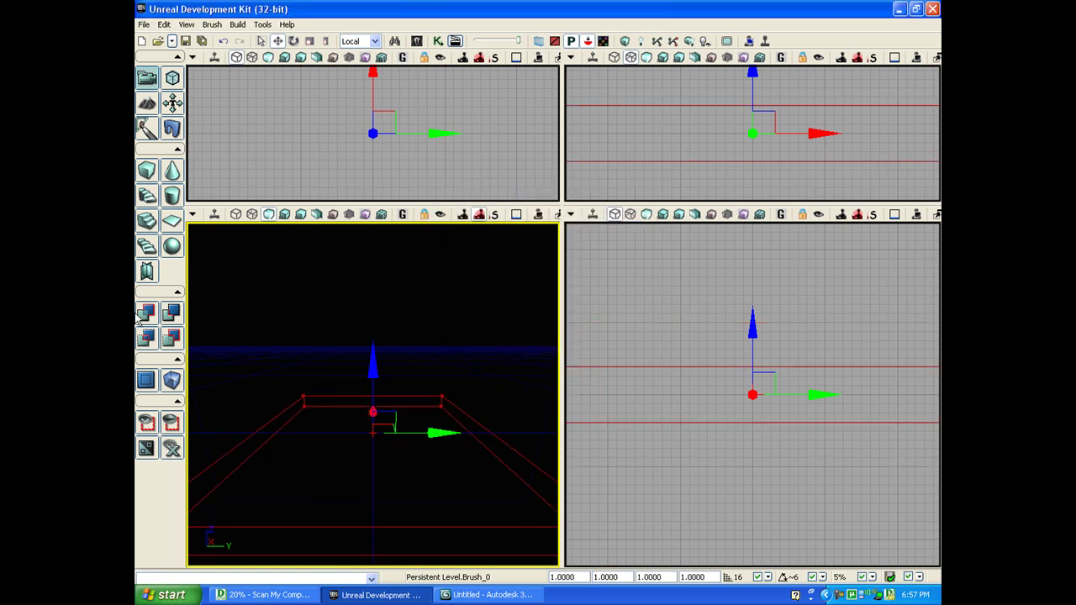
# Add the resized cube brush to the level as solid geometry and deselect it.
pyautogui.click(149, 316)
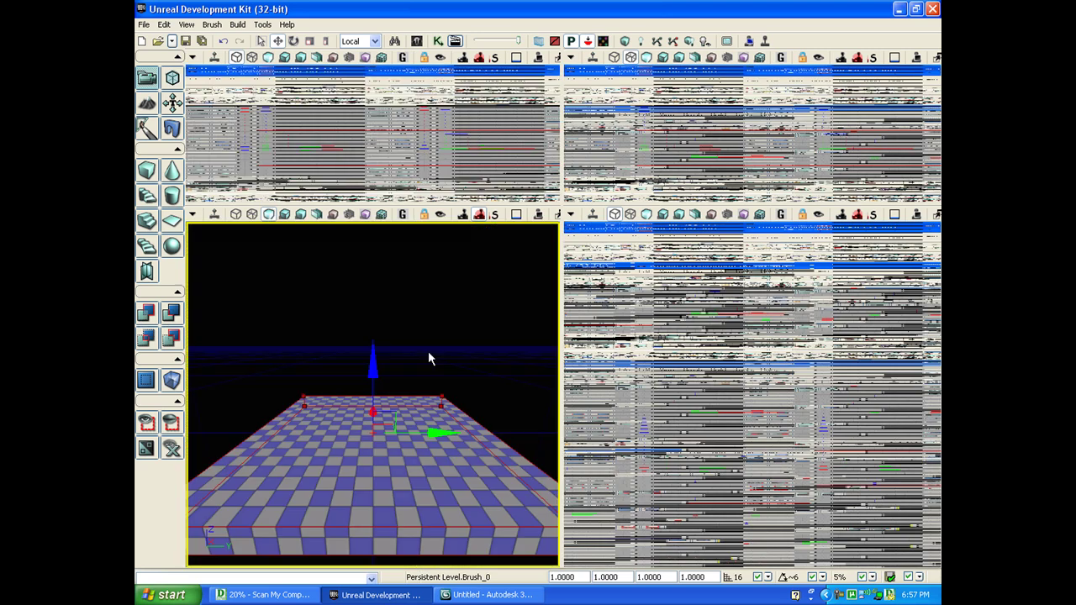
pyautogui.click(343, 365)
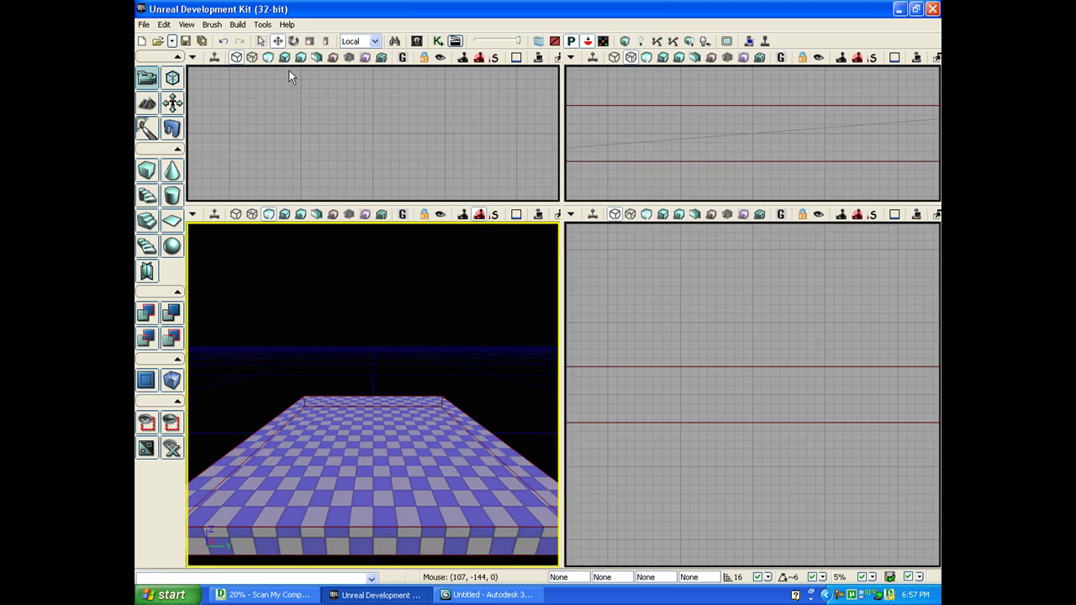
pyautogui.click(238, 24)
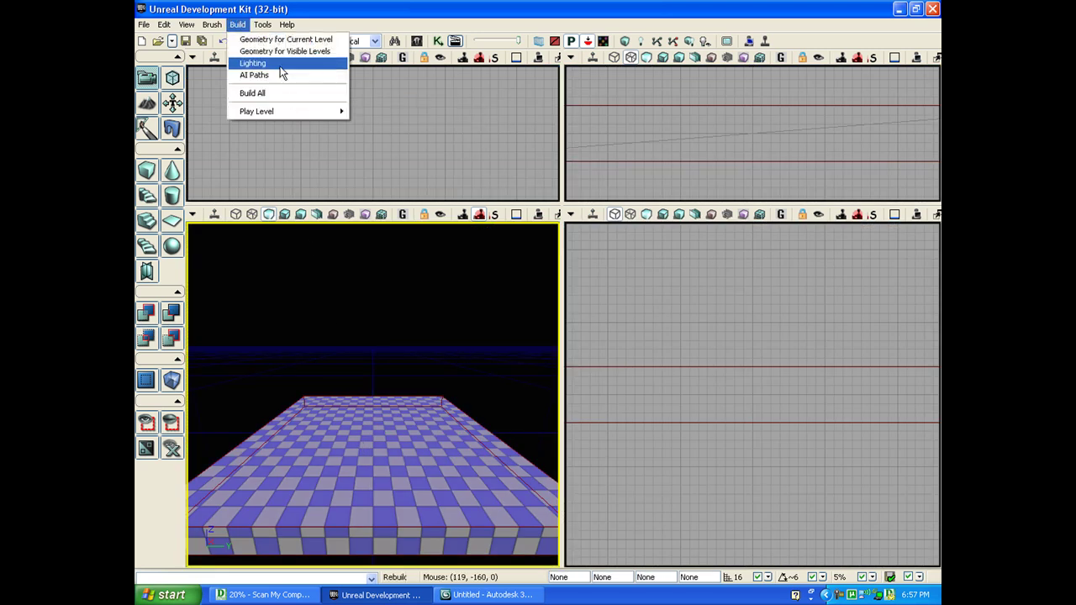
pyautogui.click(358, 24)
# Choose testshpere.ASE from the 3dsMax export folder in My Documents as the asset to import.
pyautogui.click(417, 41)
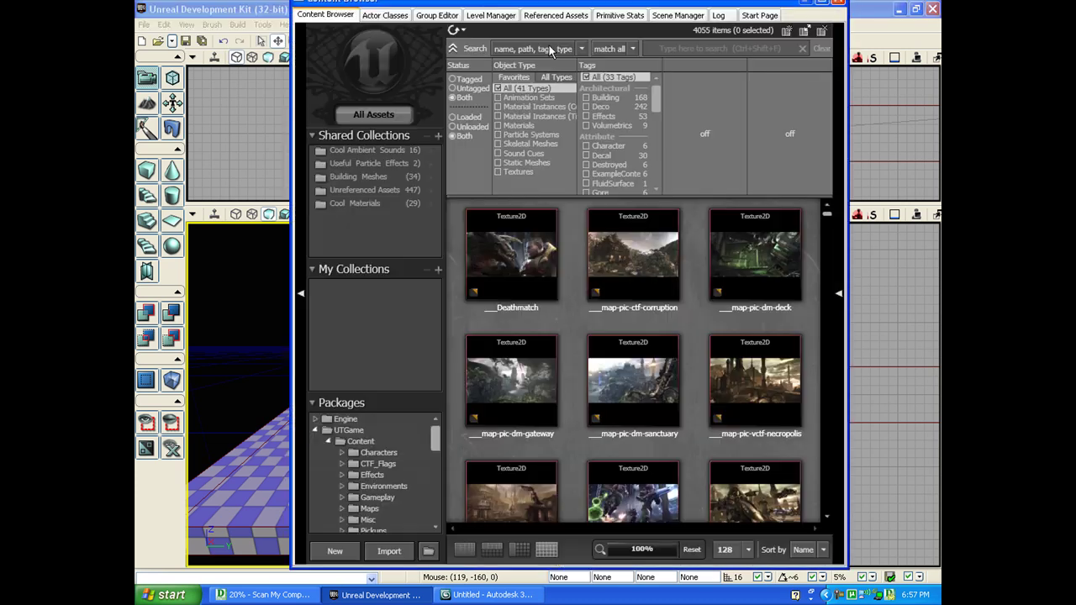
pyautogui.click(391, 552)
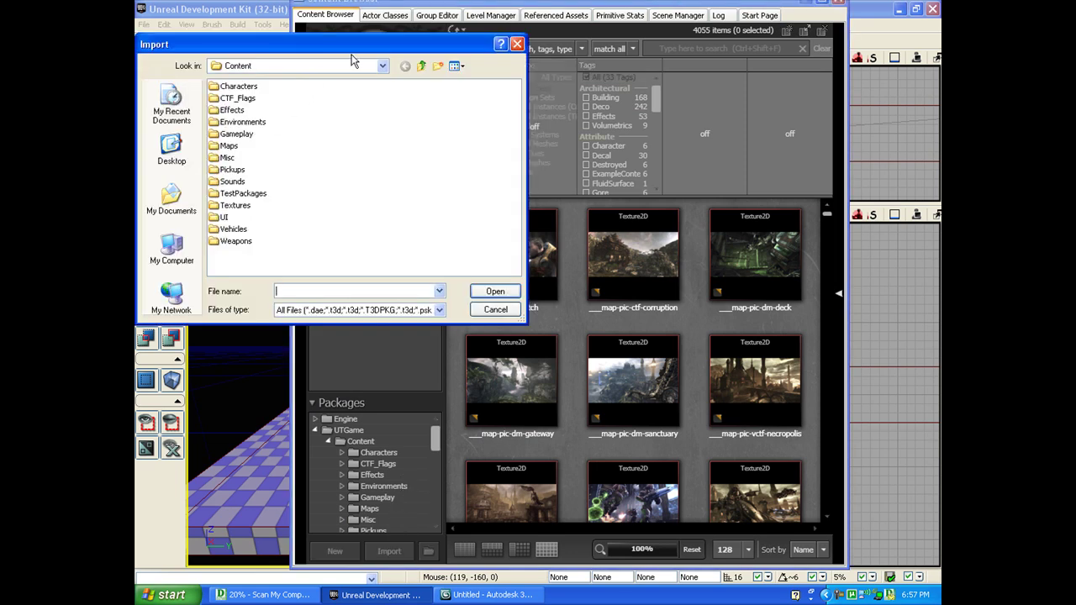
pyautogui.click(184, 202)
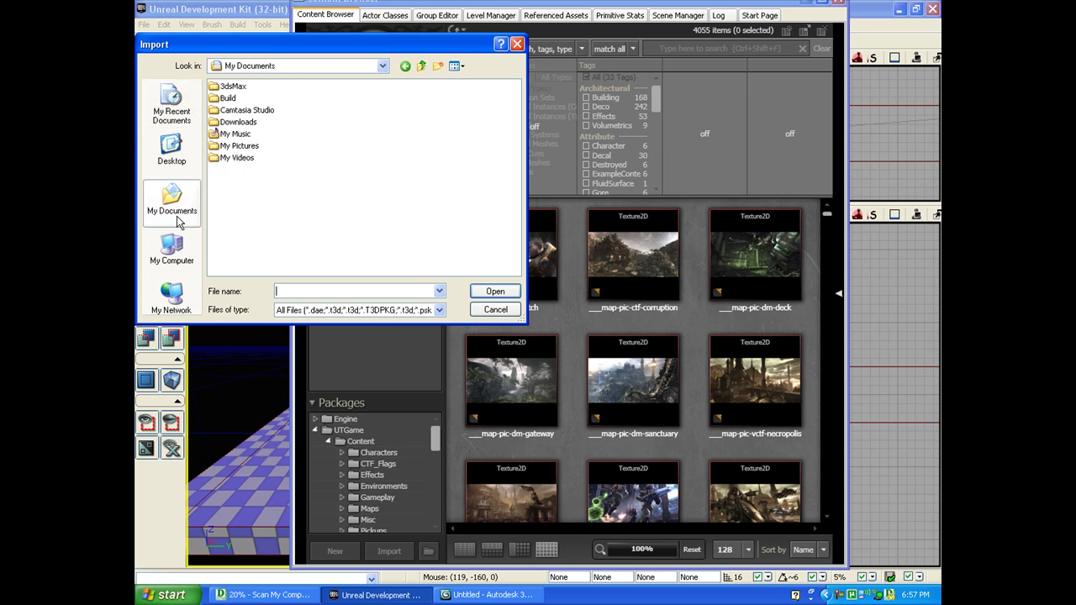
pyautogui.doubleClick(226, 87)
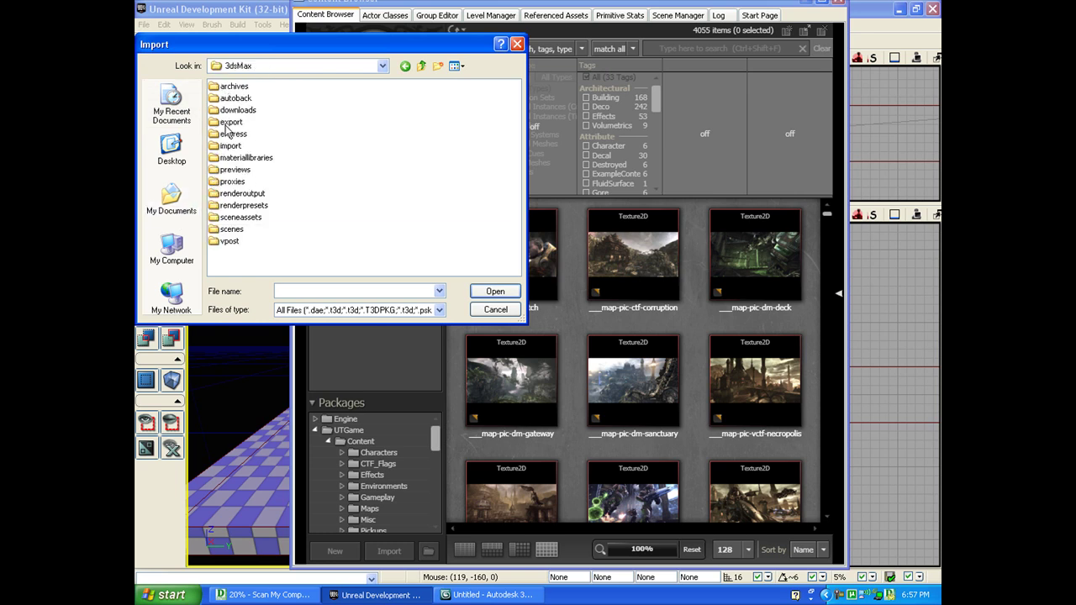
pyautogui.doubleClick(228, 124)
pyautogui.click(239, 99)
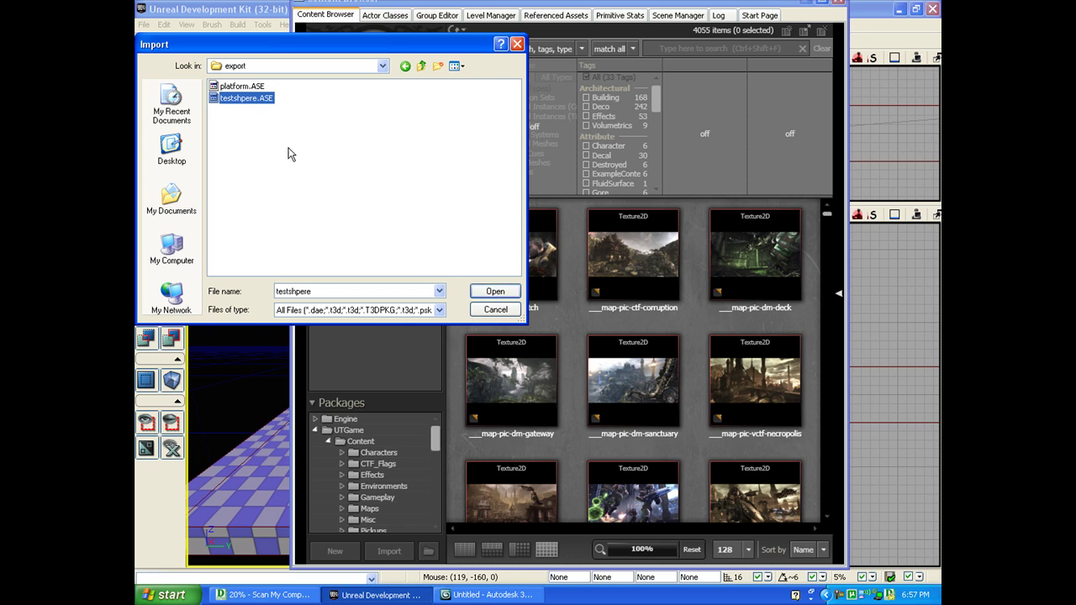
pyautogui.click(495, 292)
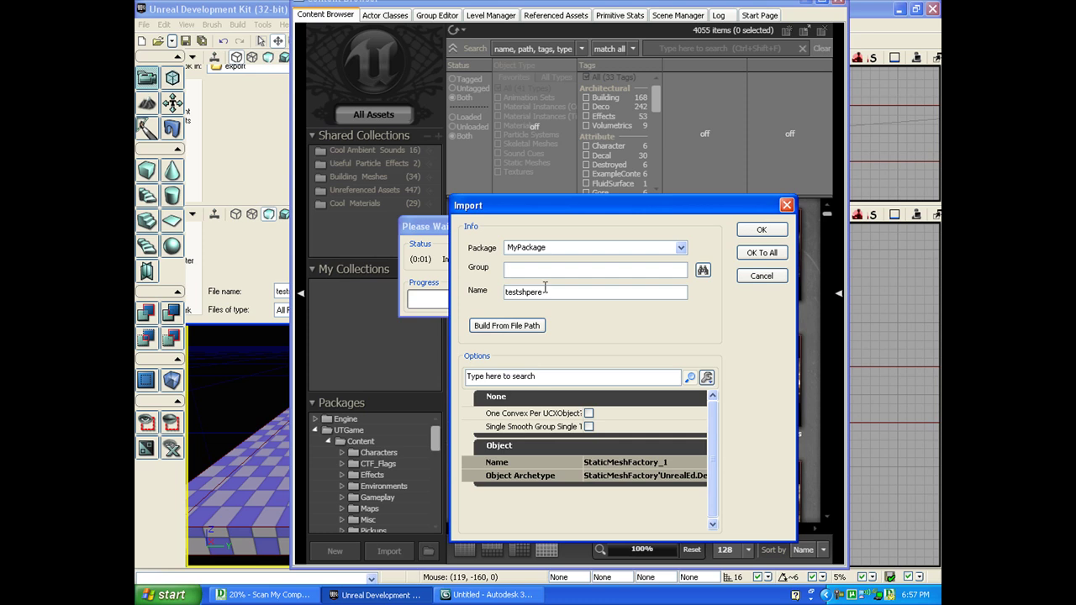
# Name the destination package TestImport and import the testshpere mesh with the default options.
pyautogui.click(545, 249)
pyautogui.write('TestImport')
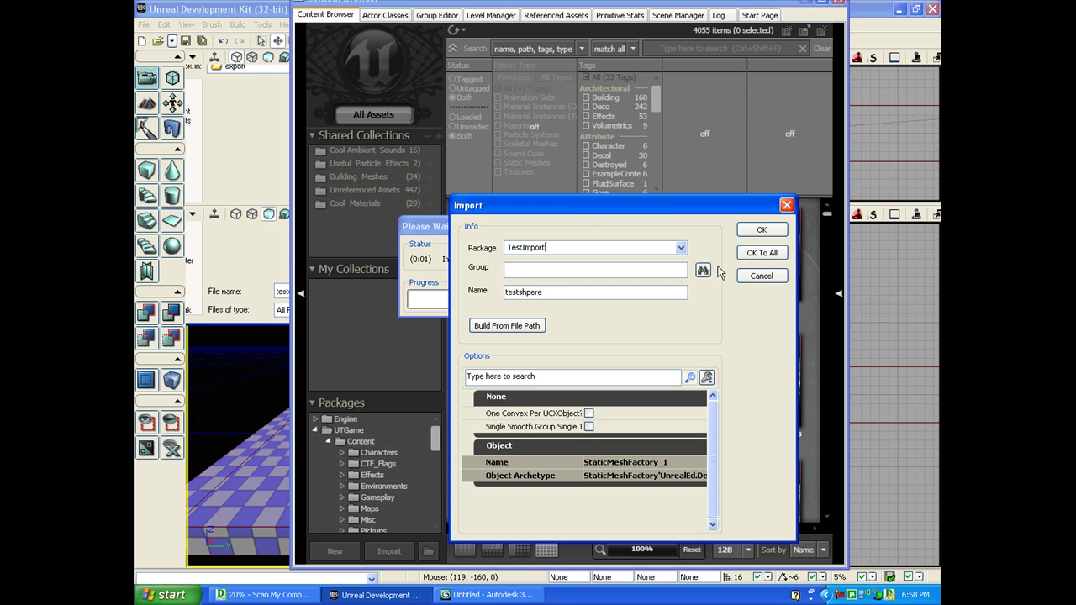
pyautogui.click(761, 232)
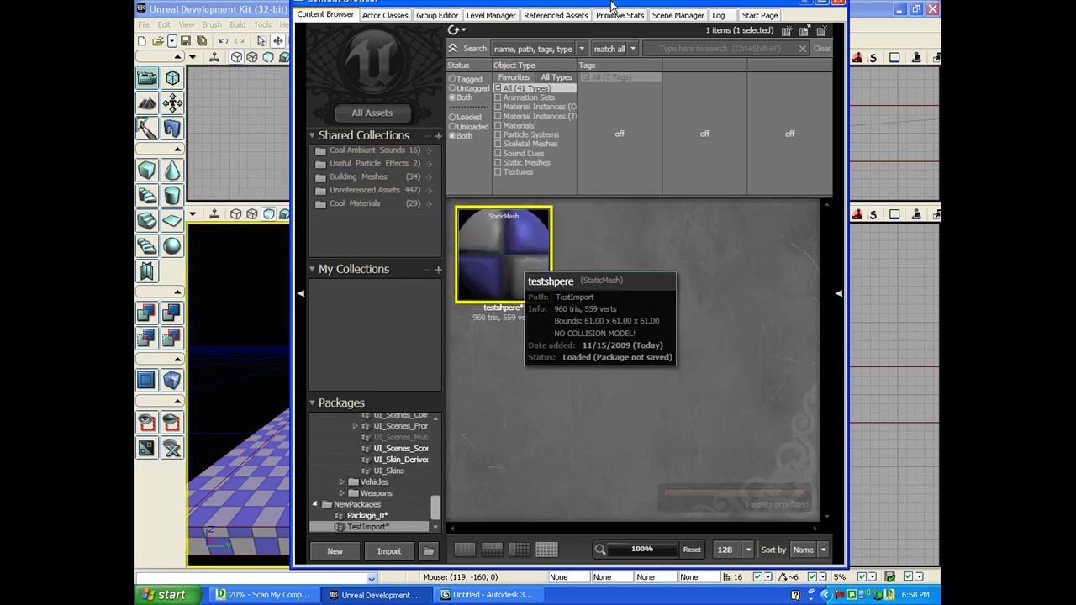
# Place the testshpere static mesh in the level on the checkered floor and raise it slightly.
pyautogui.moveTo(614, 15); pyautogui.dragTo(820, 13)
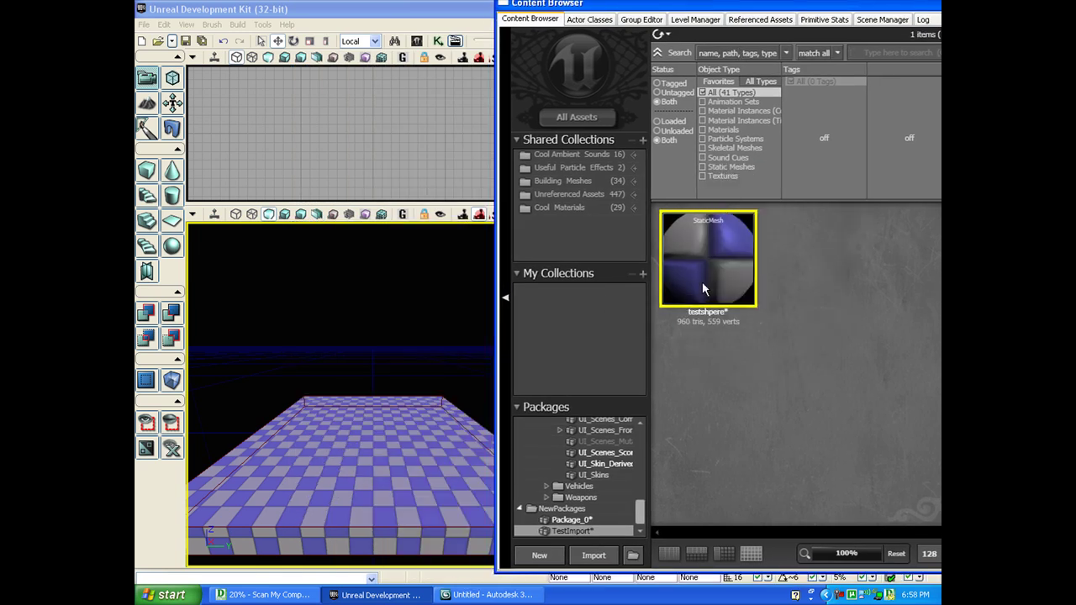
pyautogui.rightClick(368, 441)
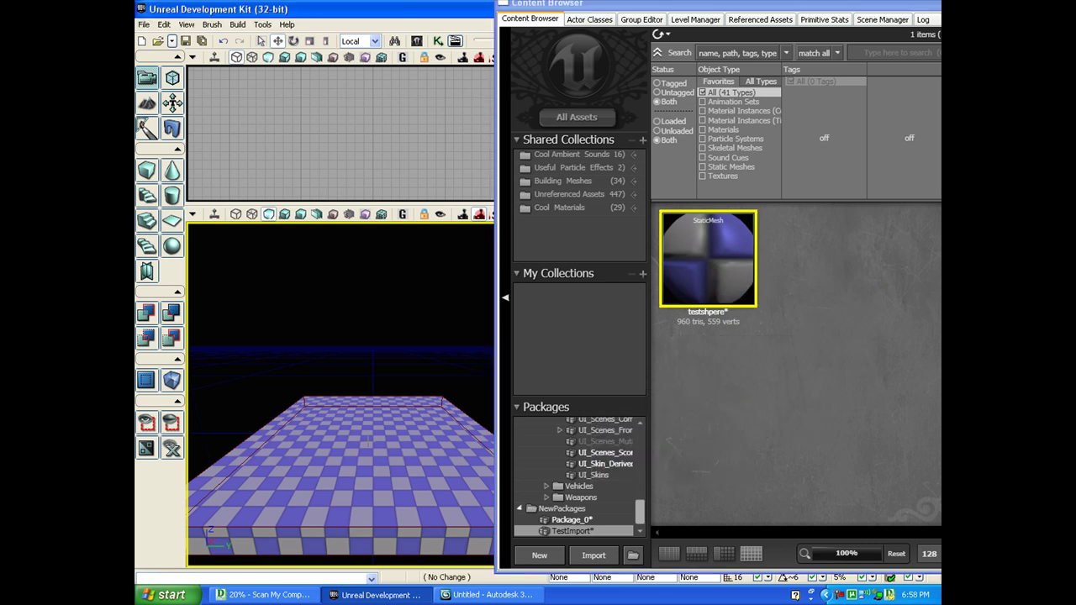
pyautogui.rightClick(367, 437)
pyautogui.moveTo(412, 386)
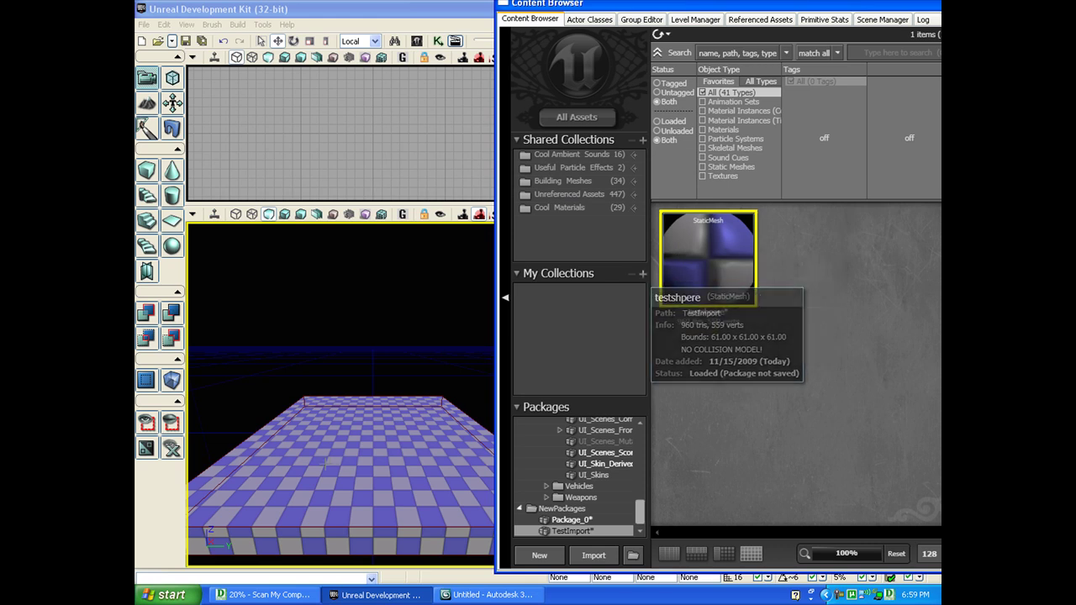
pyautogui.rightClick(375, 443)
pyautogui.moveTo(409, 396)
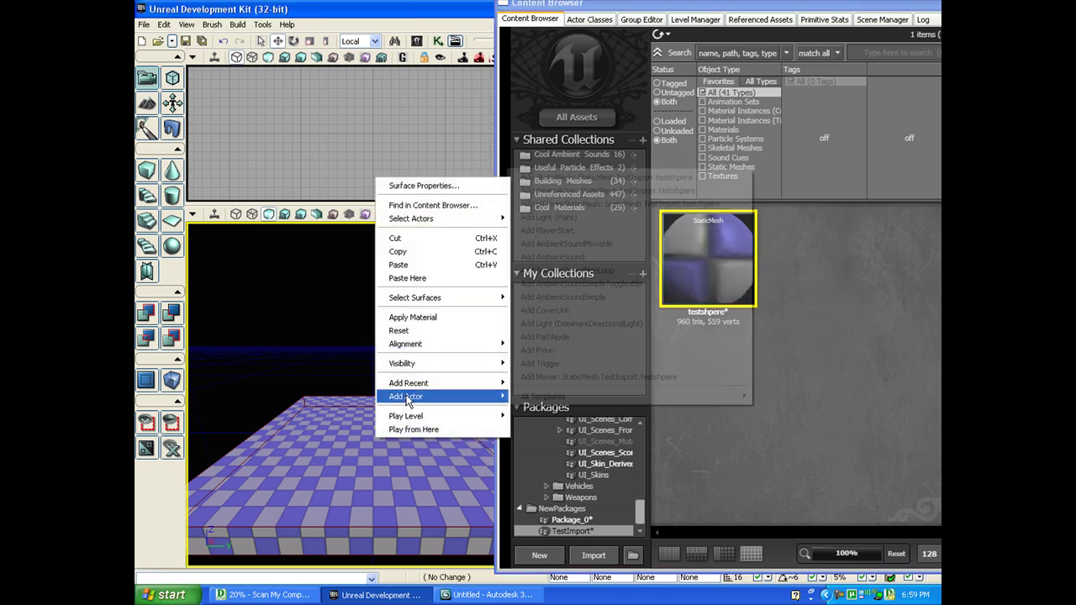
pyautogui.click(558, 179)
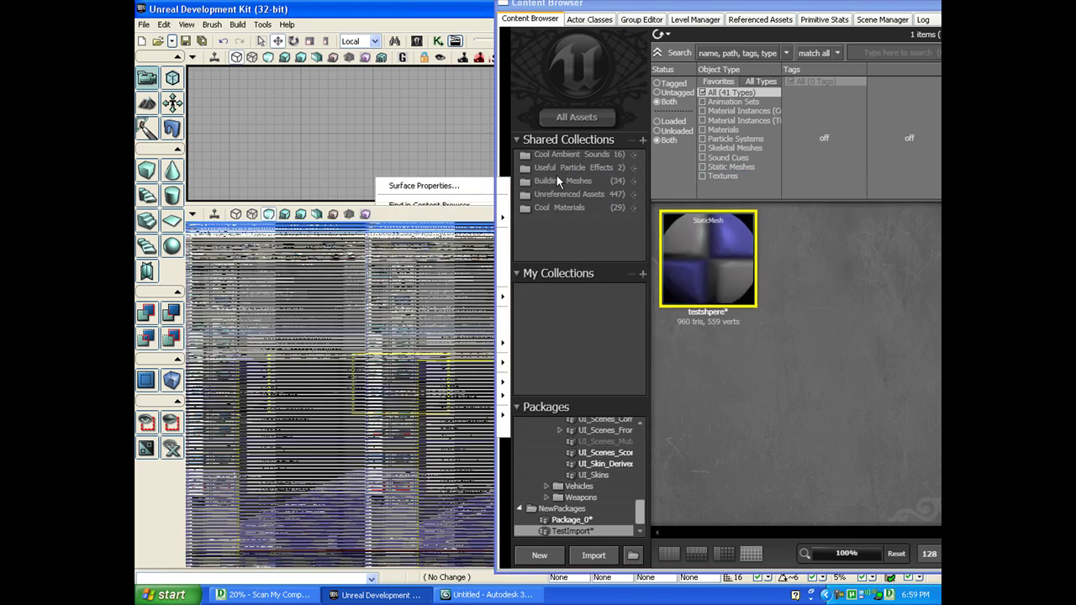
pyautogui.moveTo(378, 398); pyautogui.dragTo(378, 384)
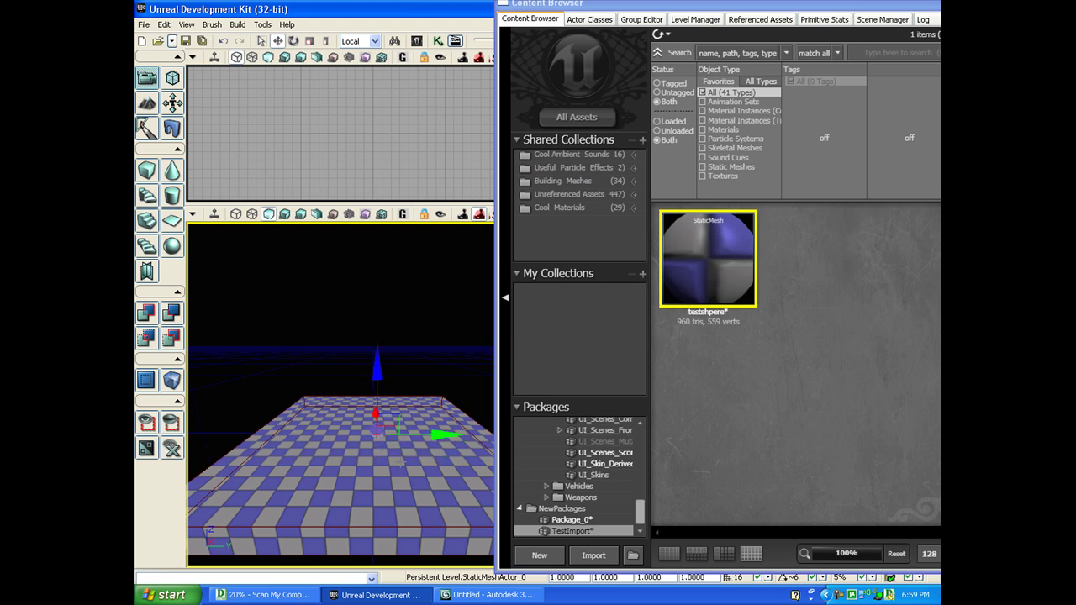
# Scale the placed sphere uniformly to about 8.03 and rotate it about its vertical axis.
pyautogui.moveTo(599, 2); pyautogui.dragTo(385, 57)
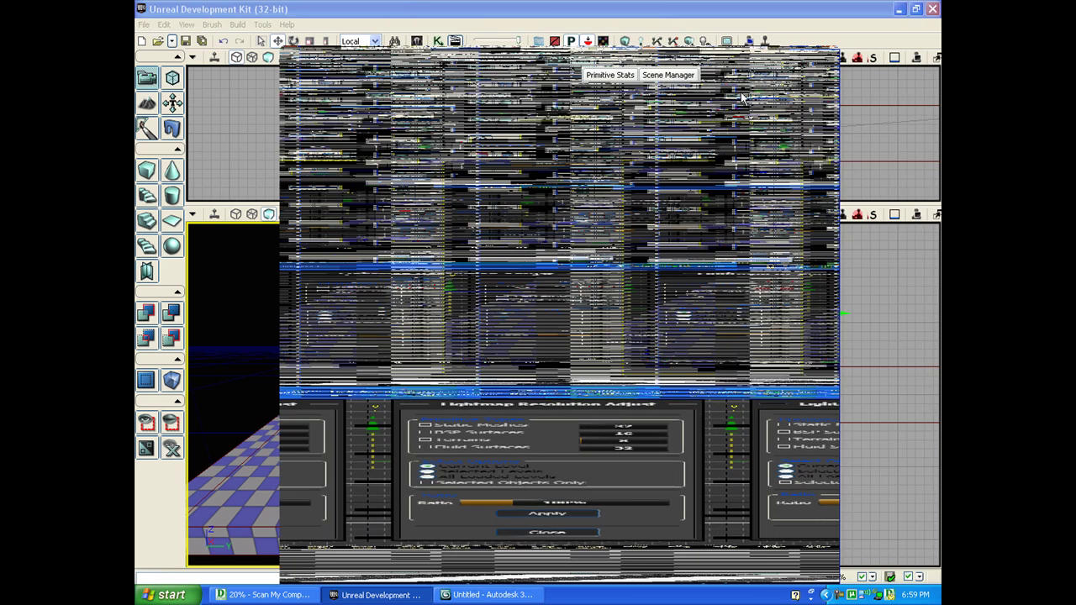
pyautogui.click(830, 56)
pyautogui.click(311, 40)
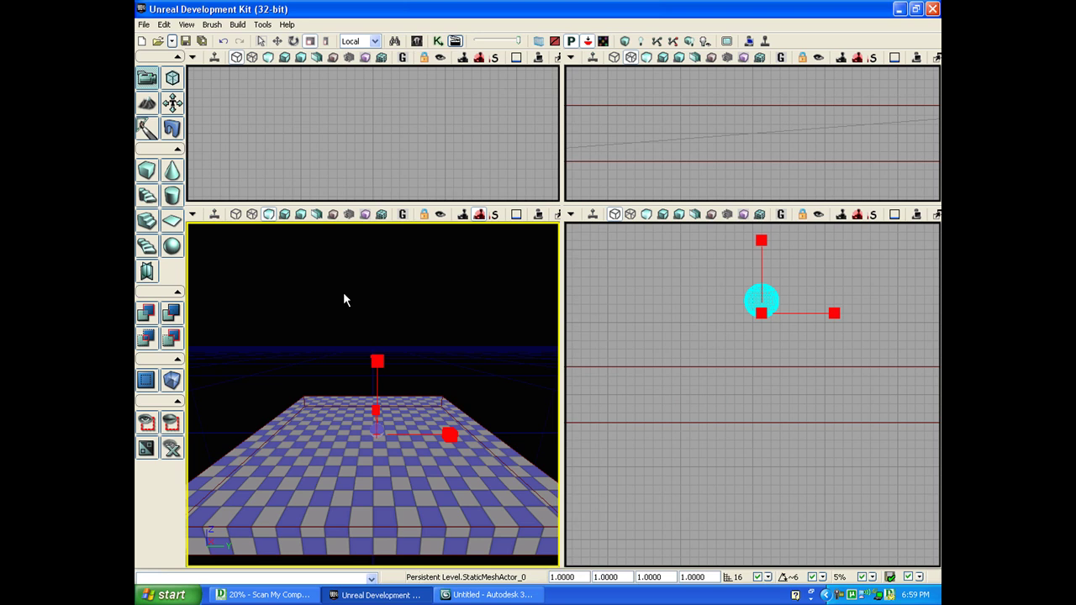
pyautogui.moveTo(376, 361); pyautogui.dragTo(376, 277)
pyautogui.click(293, 41)
pyautogui.moveTo(384, 482); pyautogui.dragTo(373, 413)
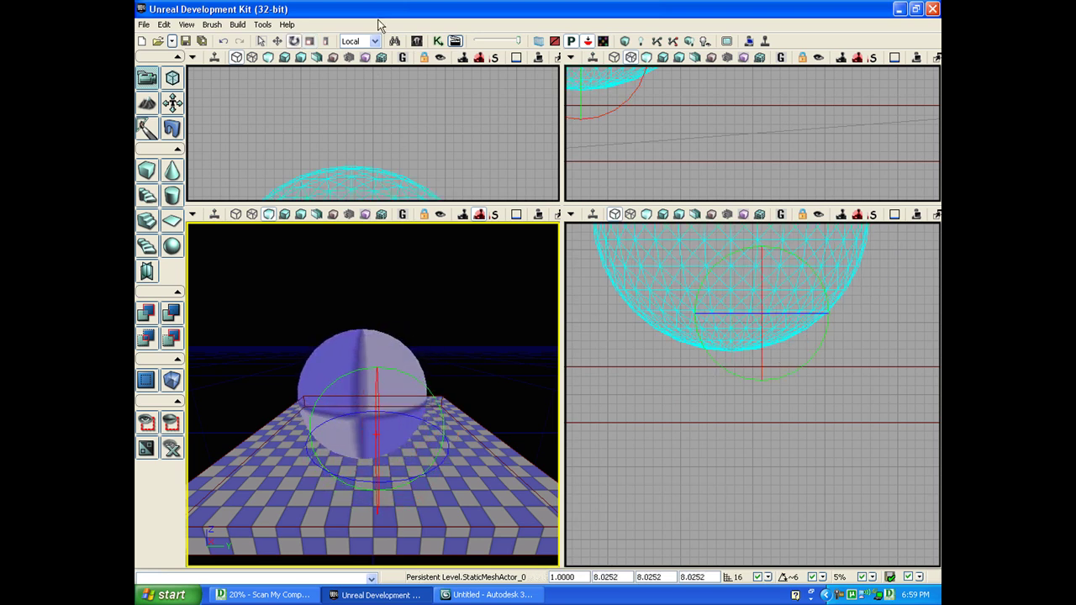
# Assign the M_Bio_Blob_02 material from the Cool Materials collection to the sphere in the level.
pyautogui.click(418, 41)
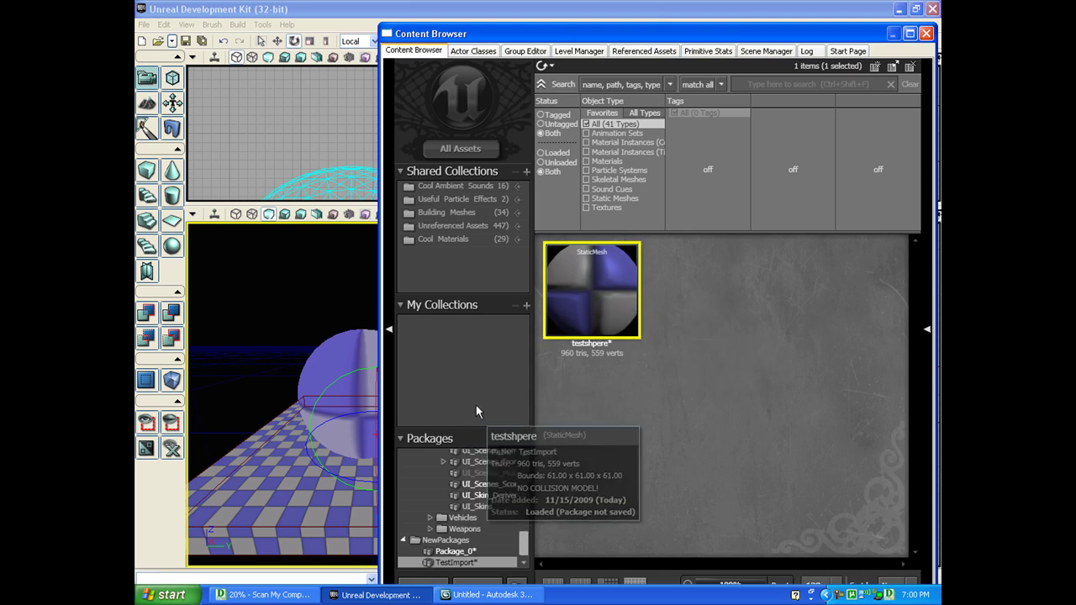
pyautogui.click(453, 240)
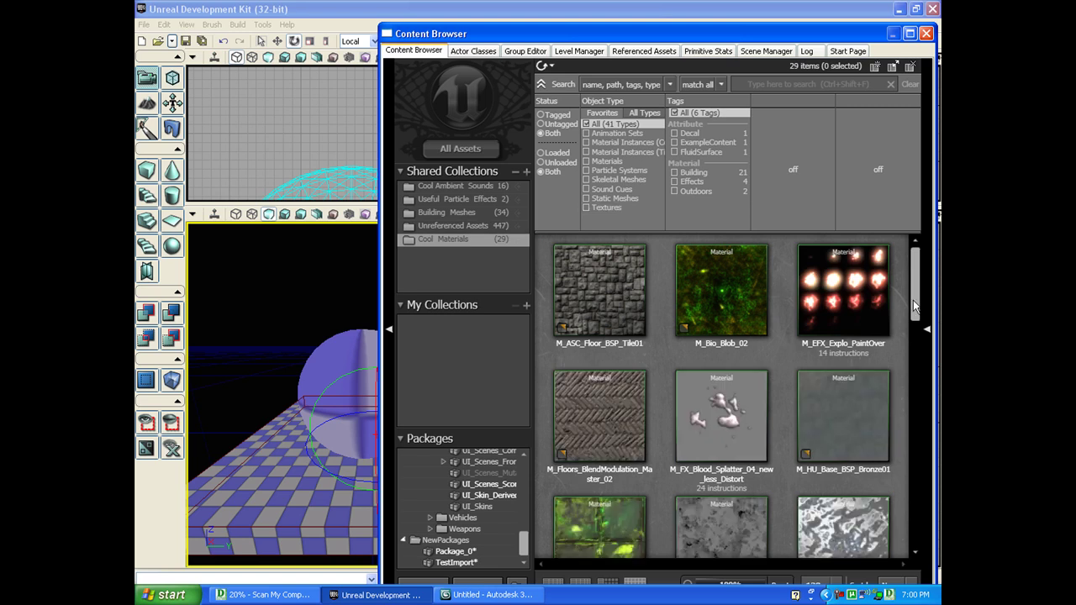
pyautogui.click(721, 290)
pyautogui.rightClick(320, 395)
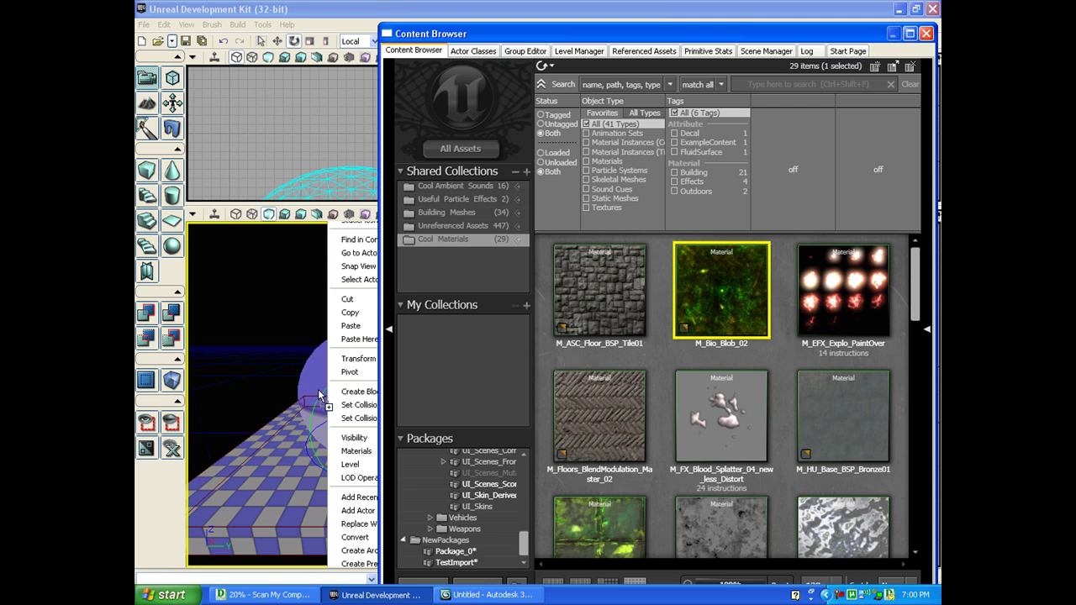
pyautogui.click(588, 452)
pyautogui.click(372, 434)
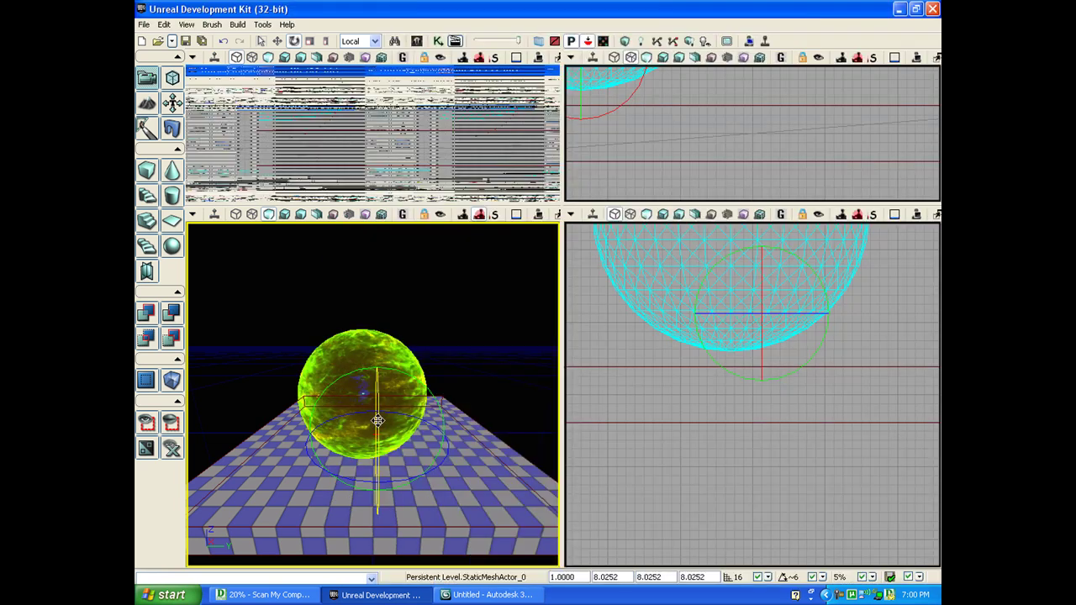
# Turn on real-time rendering in the perspective viewport, deselect the sphere and view its material from another angle.
pyautogui.click(215, 217)
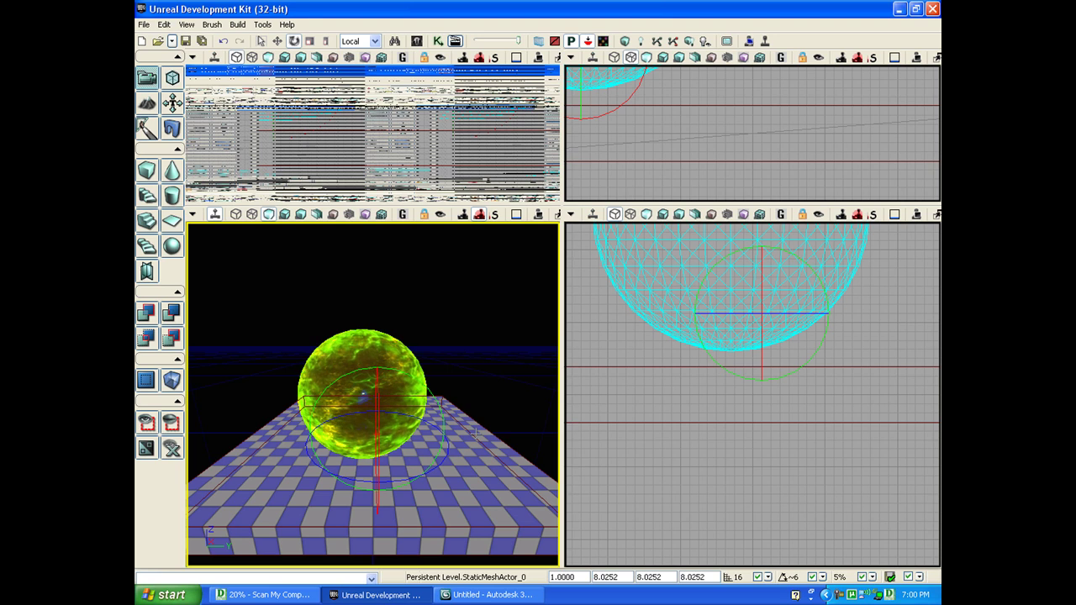
pyautogui.click(277, 41)
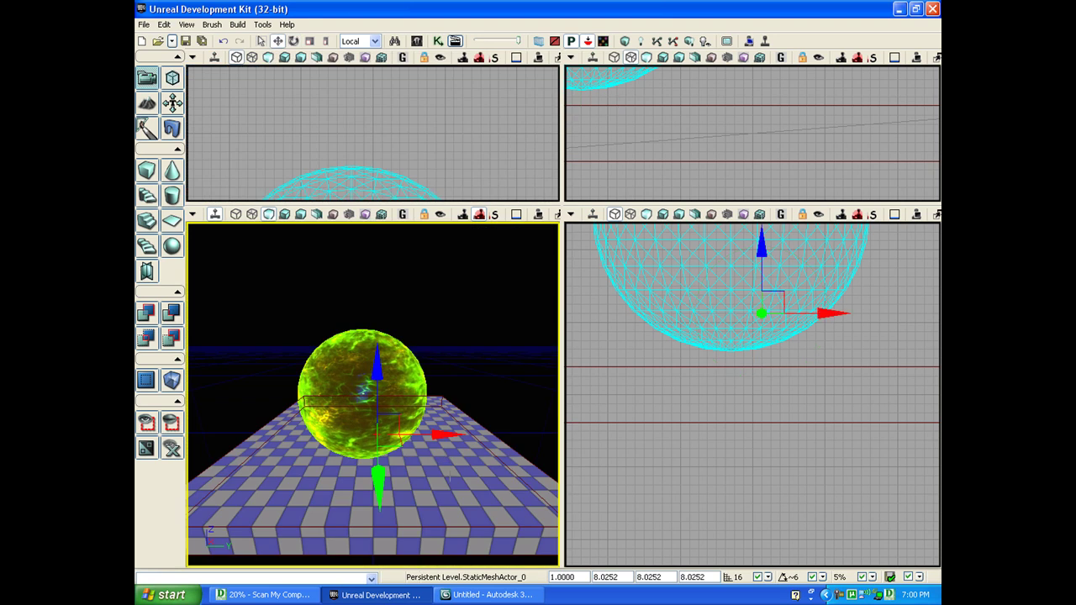
pyautogui.click(452, 479)
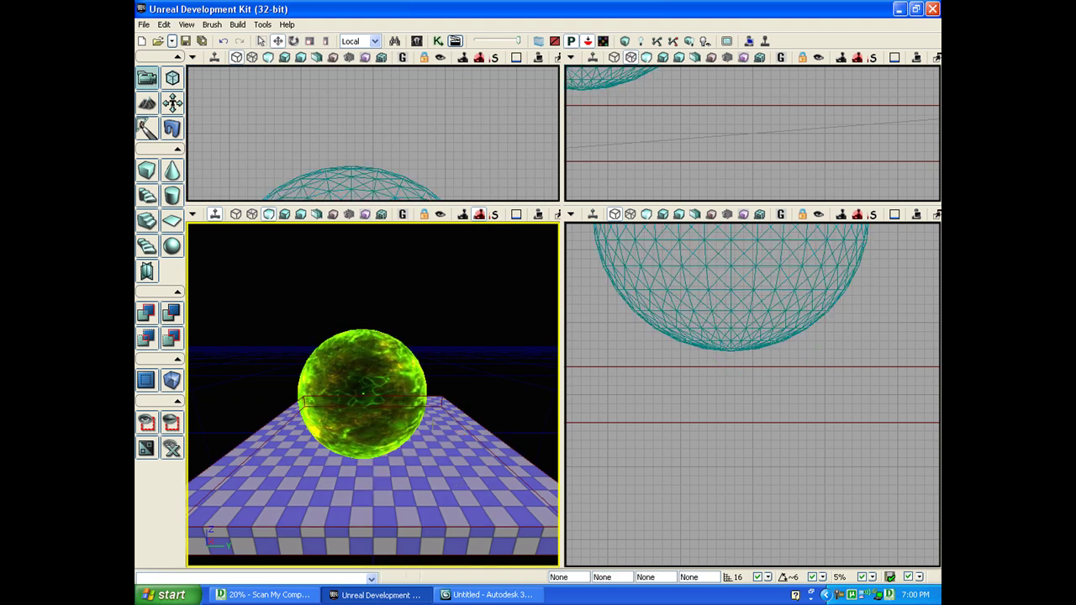
pyautogui.moveTo(421, 454); pyautogui.dragTo(163, 454, button='right')
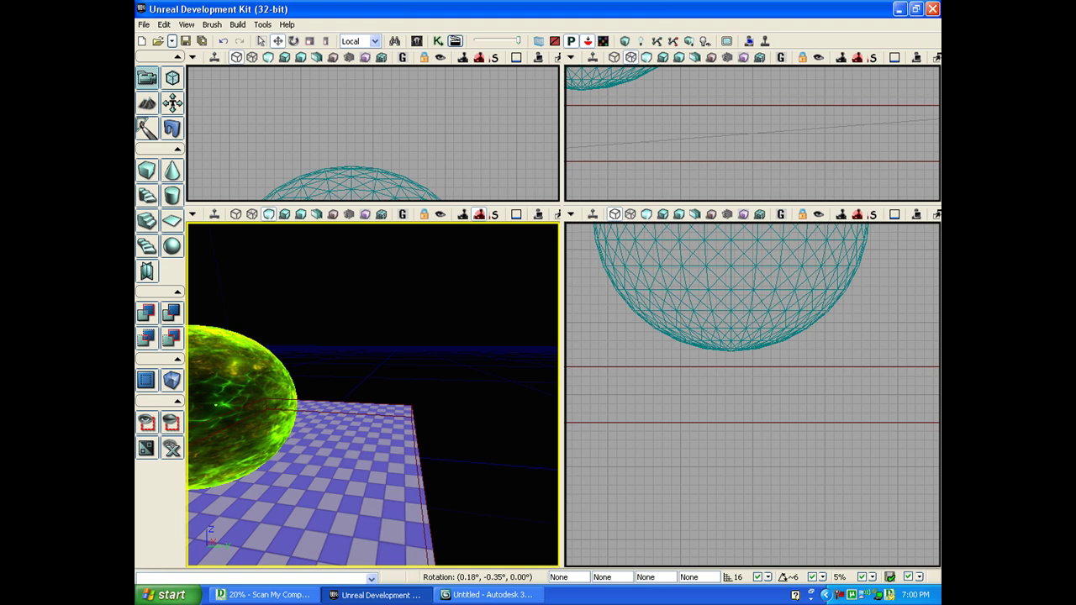